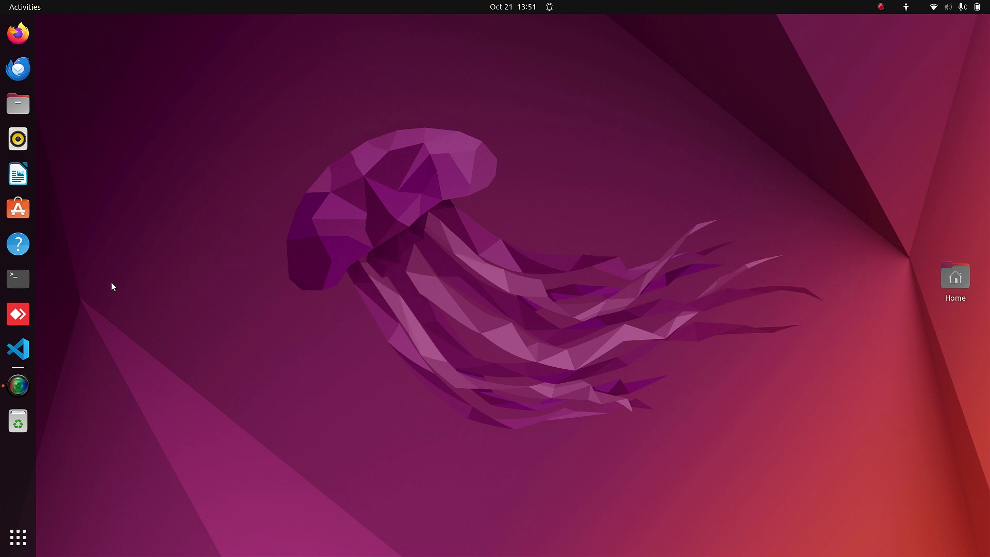
# Open a terminal and change the working directory to isaac-sim.
pyautogui.click(19, 278)
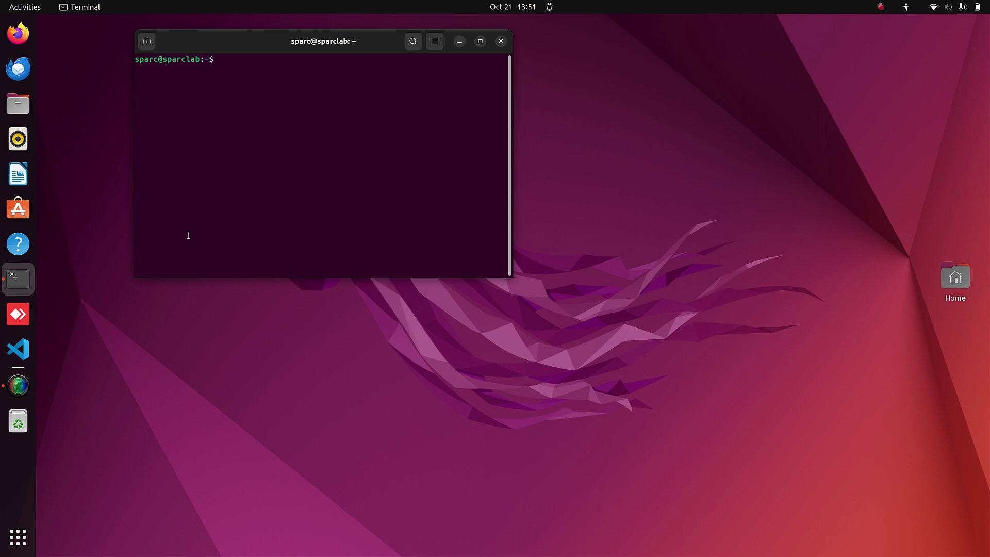
pyautogui.write('cd isa')
pyautogui.press('Tab')
pyautogui.press('Return')
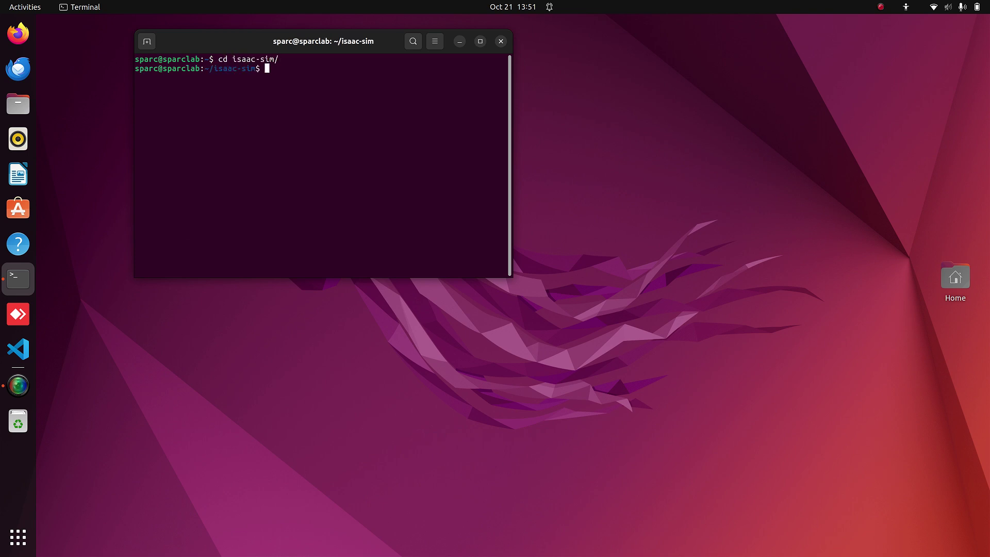
# Run the Isaac Sim app selector script from the isaac-sim folder and start Isaac Sim Full 5.0.0.
pyautogui.write('./isa')
pyautogui.press('Tab')
pyautogui.write('e')
pyautogui.press('Tab')
pyautogui.press('Return')
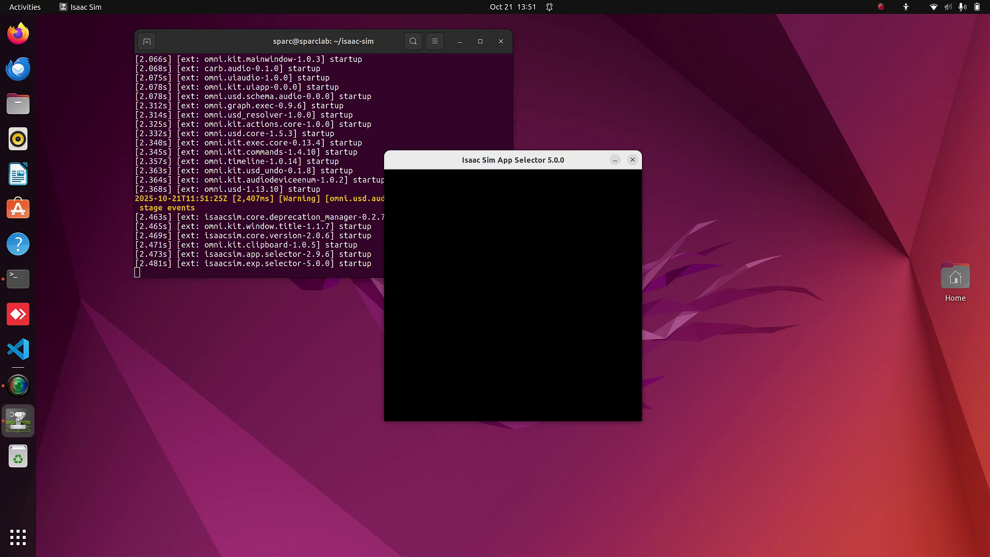
pyautogui.click(550, 386)
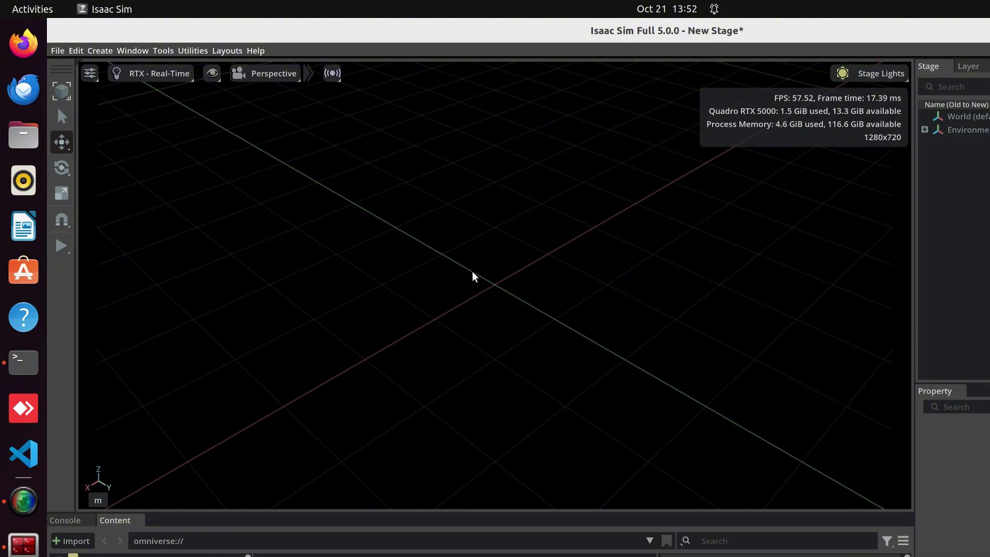
# Look around the empty stage's grid and zoom the perspective view in and out.
pyautogui.moveTo(475, 277); pyautogui.dragTo(453, 242, button='right')
pyautogui.scroll(5, 454, 245)
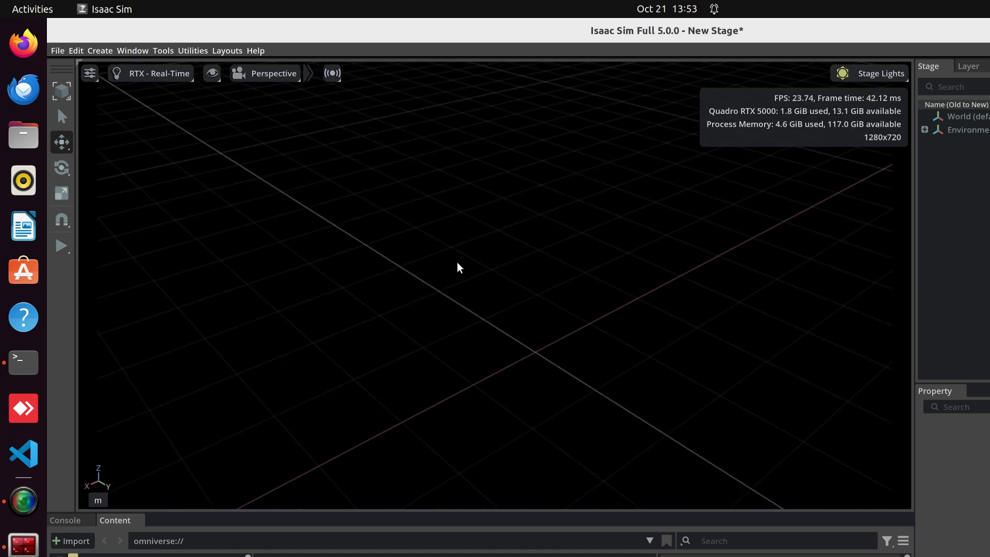
pyautogui.scroll(5, 456, 240)
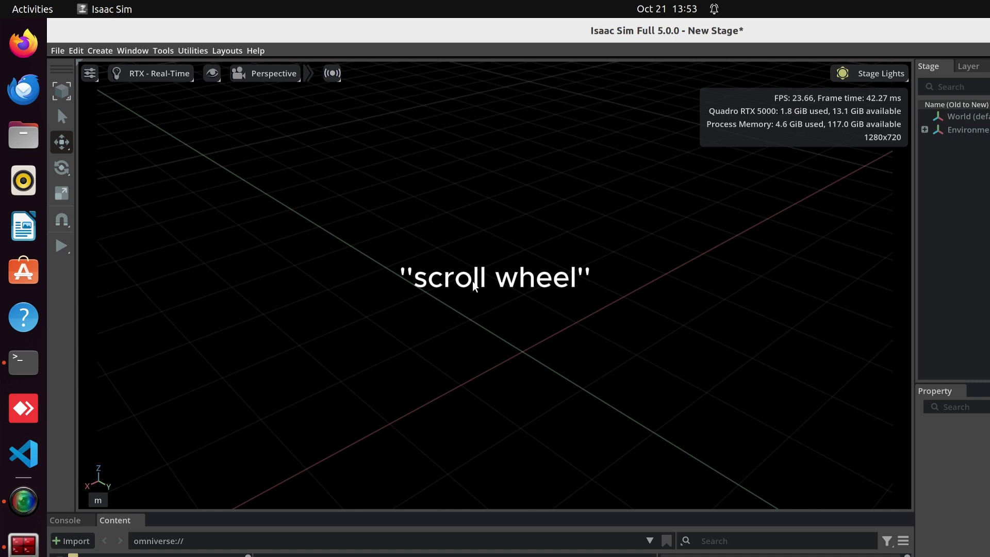
pyautogui.scroll(5, 475, 287)
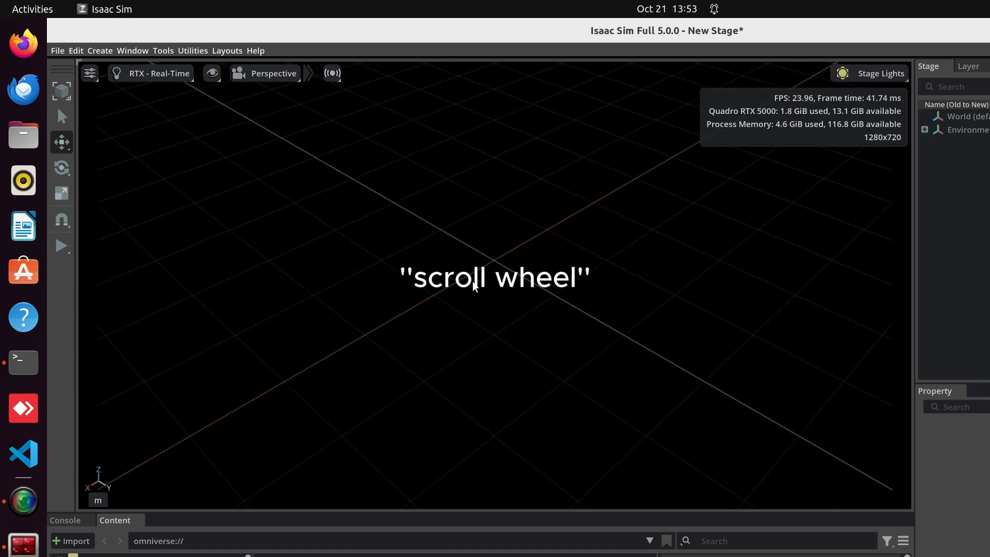
pyautogui.scroll(5, 475, 287)
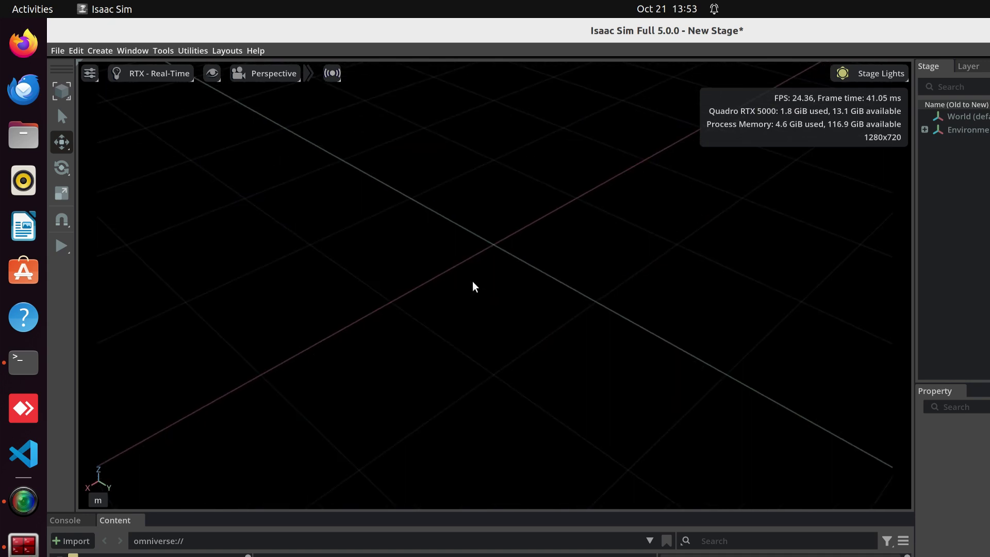
pyautogui.scroll(2, 475, 287)
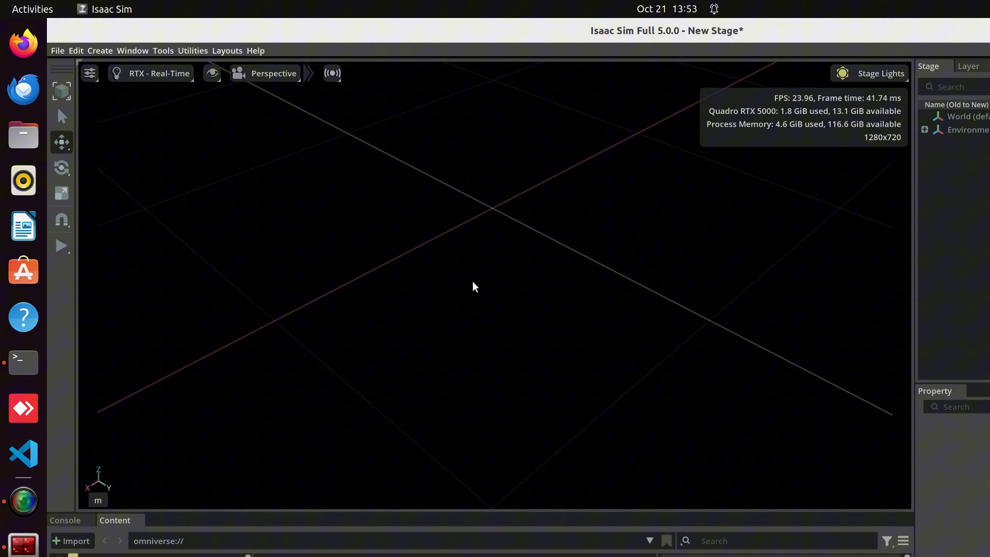
pyautogui.scroll(-3, 475, 287)
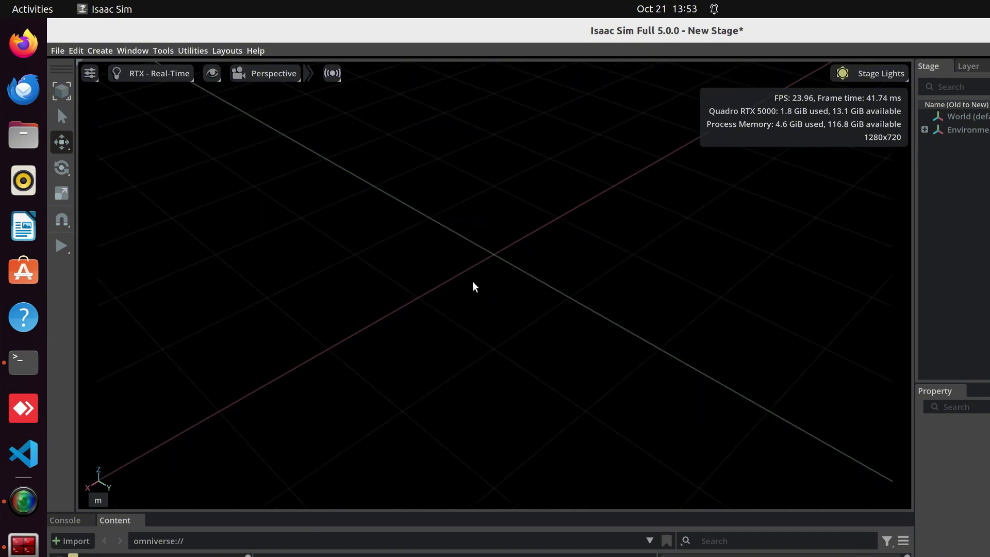
pyautogui.scroll(-3, 476, 286)
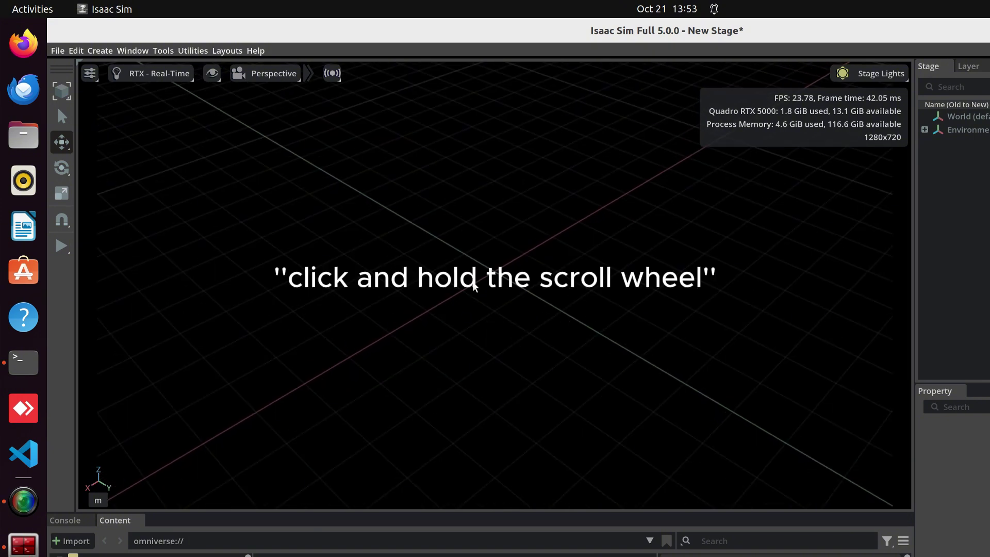
# Pan and turn the perspective camera, fly it sideways, backward and vertically, and frame the whole stage.
pyautogui.moveTo(503, 283); pyautogui.dragTo(361, 286, button='middle')
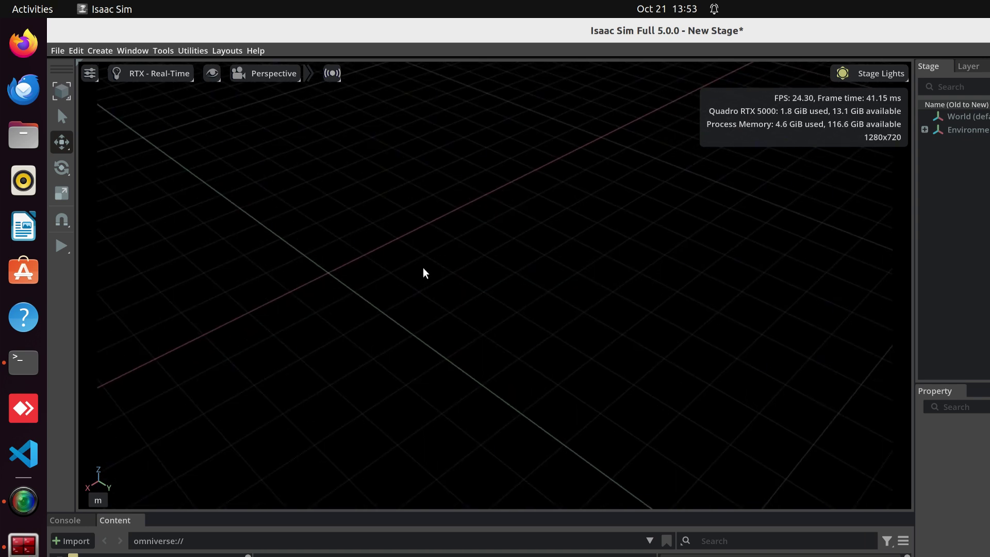
pyautogui.moveTo(466, 270); pyautogui.dragTo(316, 278, button='middle')
pyautogui.moveTo(276, 276); pyautogui.dragTo(583, 290, button='right')
pyautogui.press('a')
pyautogui.press('d')
pyautogui.press('s')
pyautogui.press('e')
pyautogui.press('e')
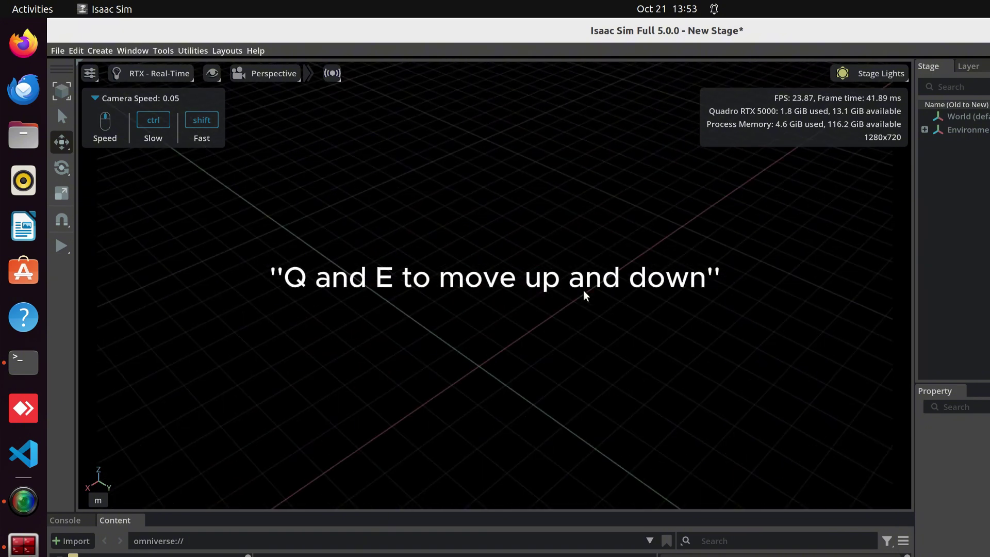
pyautogui.press('f')
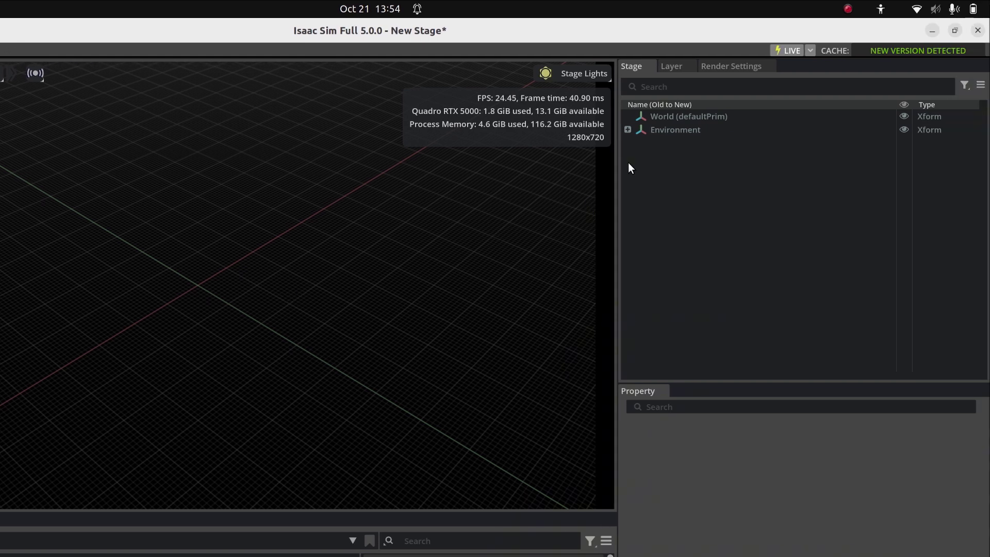
# Expand the Environment prim in the stage tree and display the properties of its defaultLight.
pyautogui.click(628, 129)
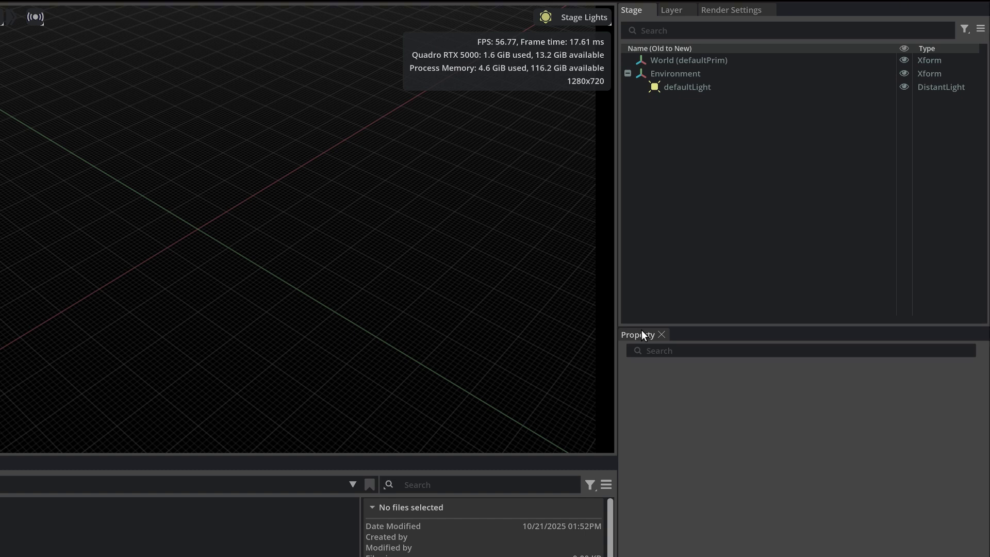
pyautogui.click(668, 87)
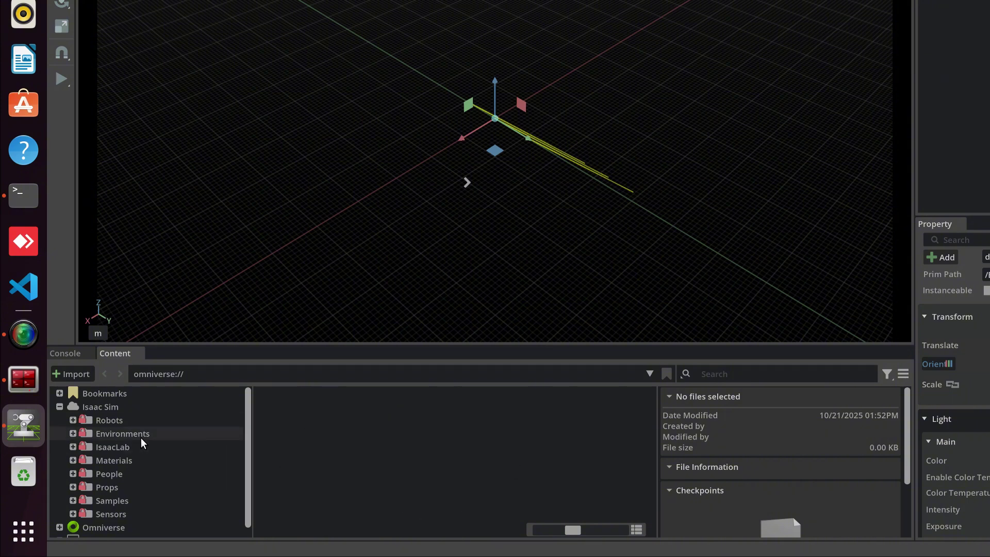
# Examine the Isaac Sim asset folders in the content browser and show the locations under My Computer.
pyautogui.scroll(-1, 140, 438)
pyautogui.scroll(1, 141, 438)
pyautogui.scroll(-1, 118, 433)
pyautogui.click(104, 527)
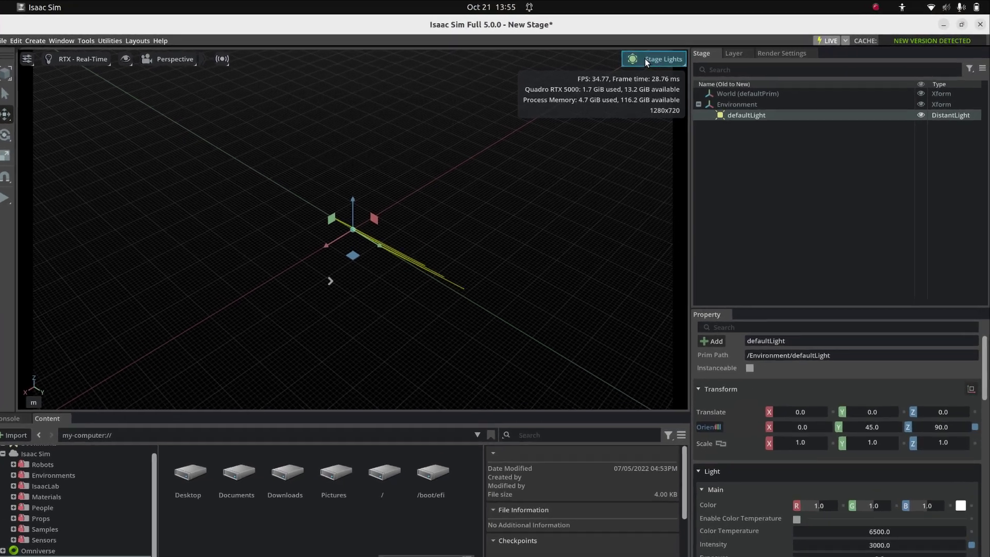
# Try the Lights Off, Camera Light, Stage Lights, Colored Lights and Default viewport lighting options, and set the lighting to Grey Studio.
pyautogui.click(650, 59)
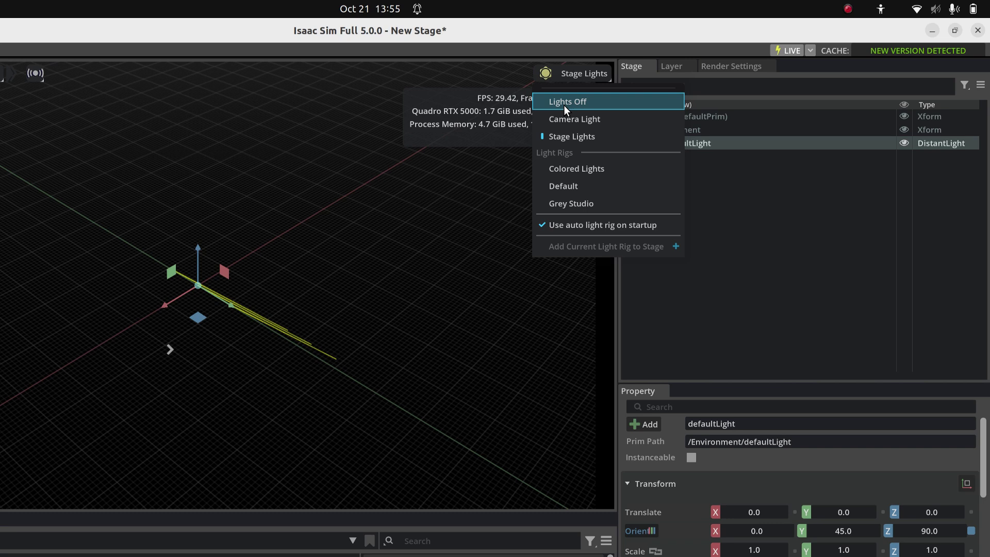
pyautogui.click(566, 105)
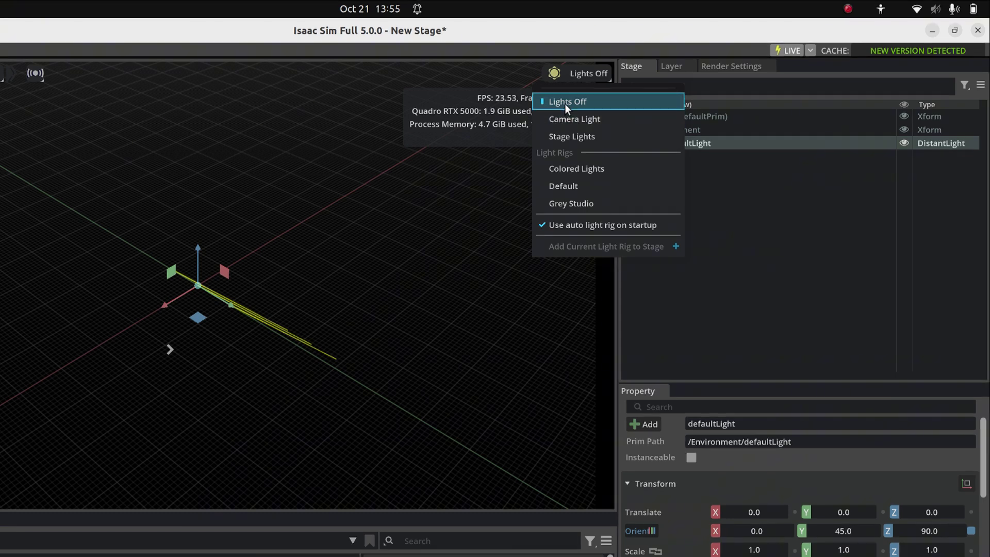
pyautogui.click(574, 119)
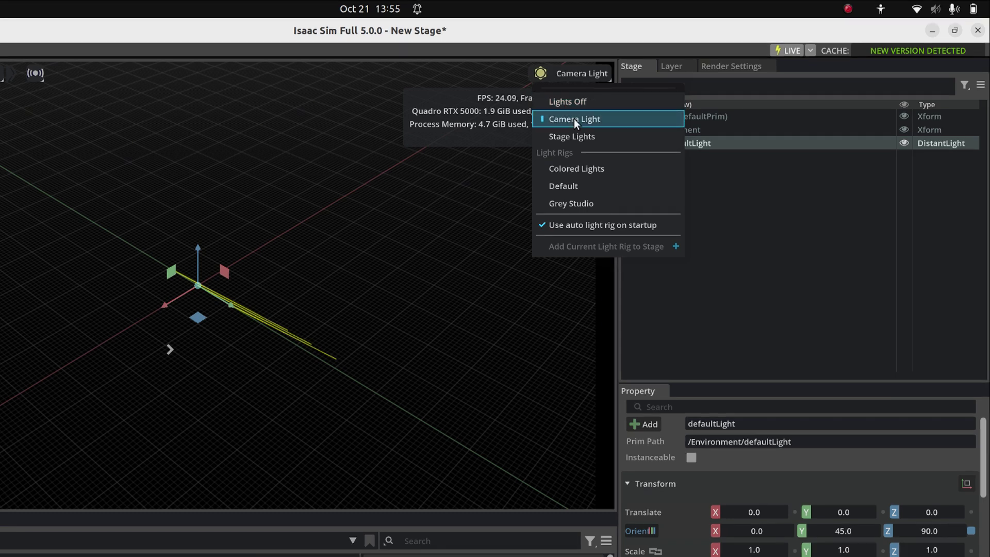
pyautogui.click(578, 137)
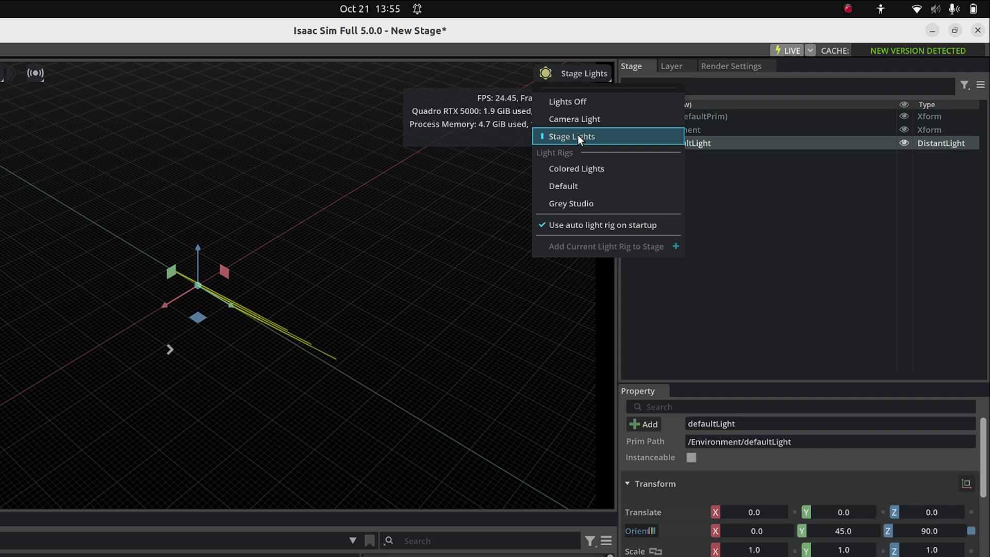
pyautogui.click(580, 169)
pyautogui.click(580, 185)
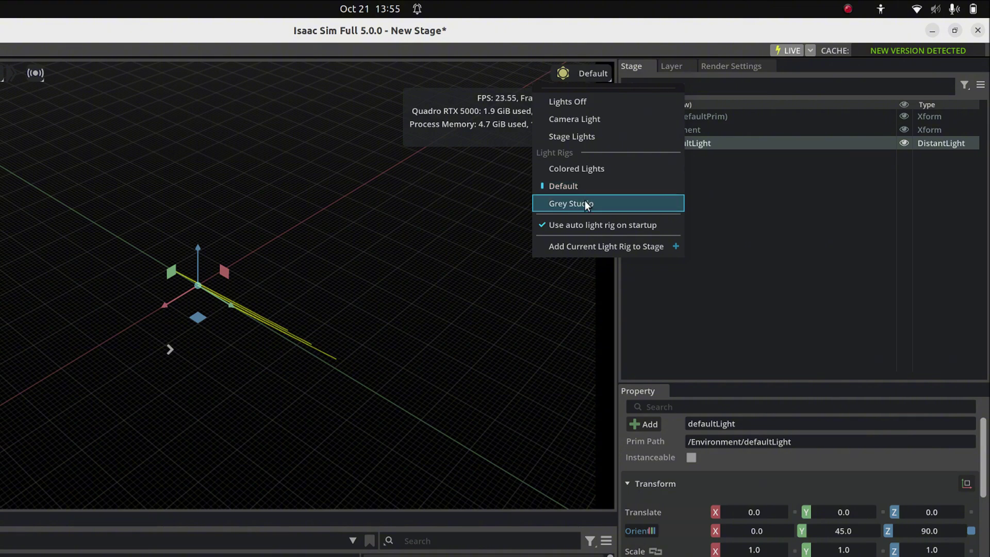
pyautogui.click(587, 204)
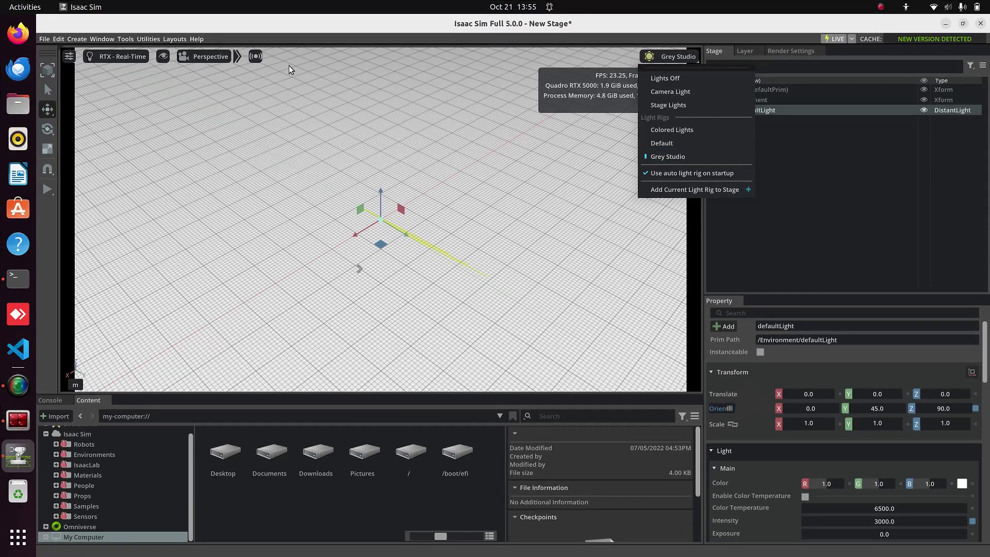
# Create a Cylinder mesh at the origin of the stage.
pyautogui.click(95, 53)
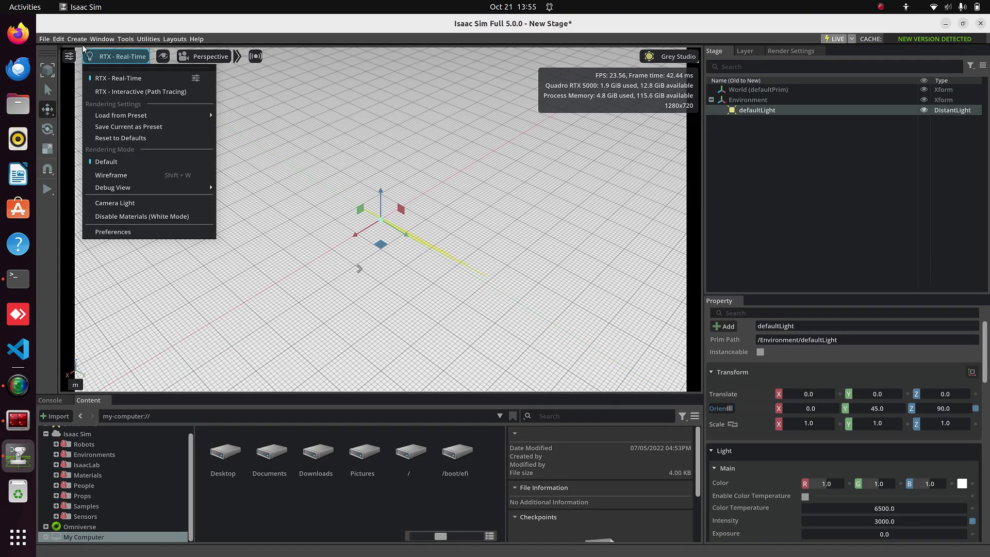
pyautogui.click(79, 42)
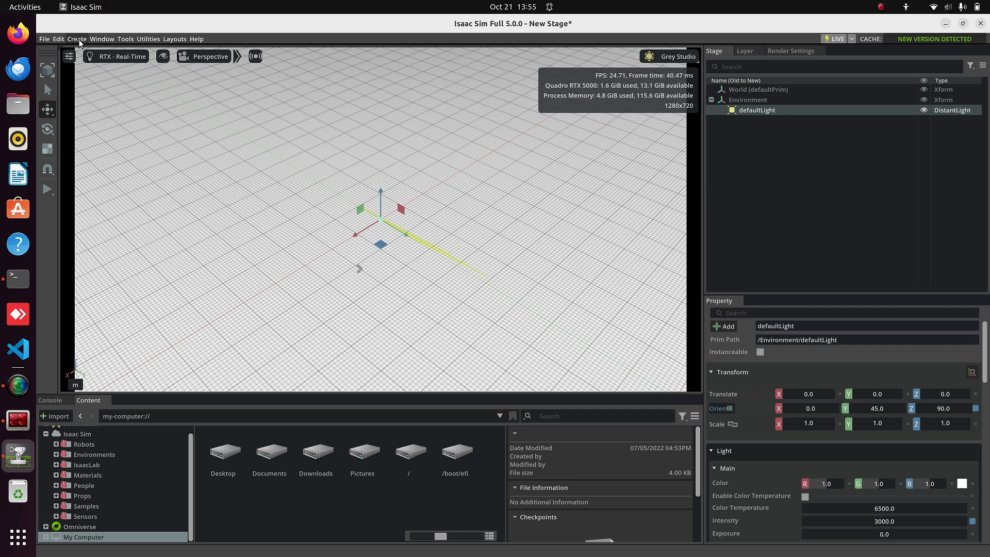
pyautogui.click(77, 39)
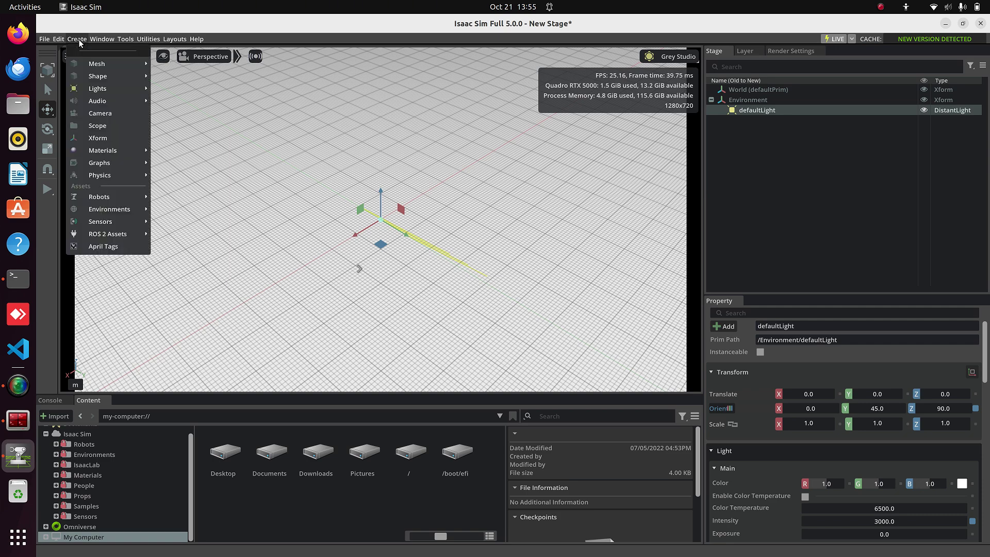
pyautogui.moveTo(98, 66)
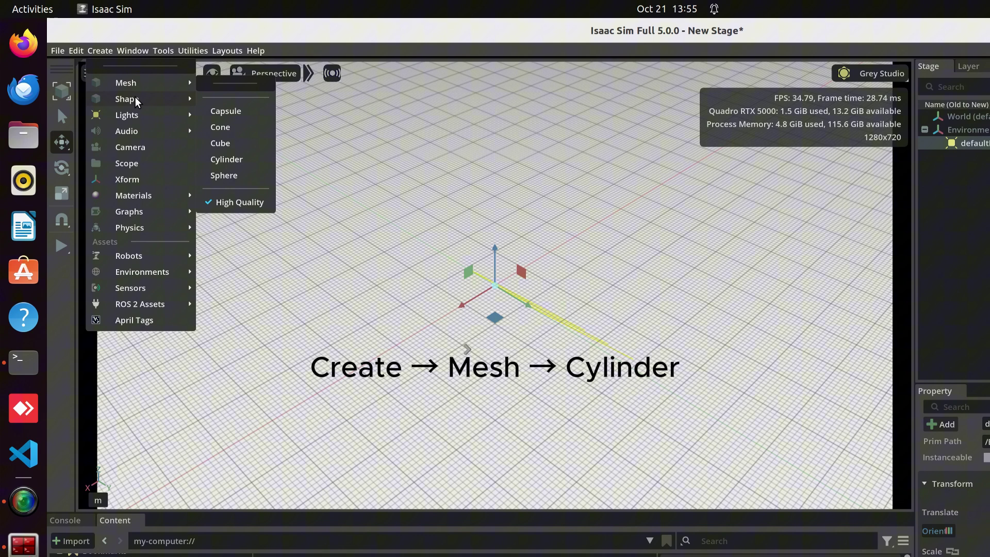
pyautogui.click(230, 129)
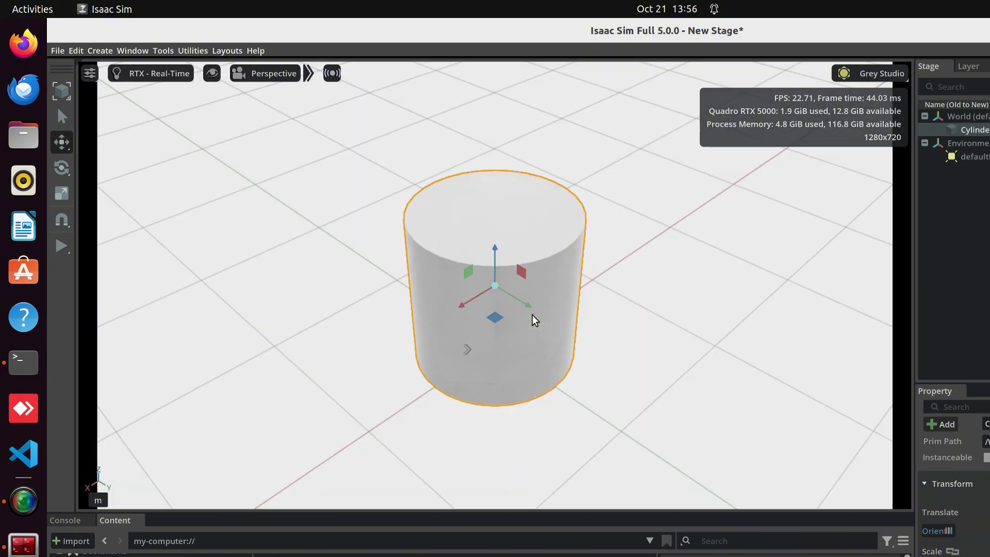
pyautogui.press('f')
pyautogui.scroll(-2, 535, 320)
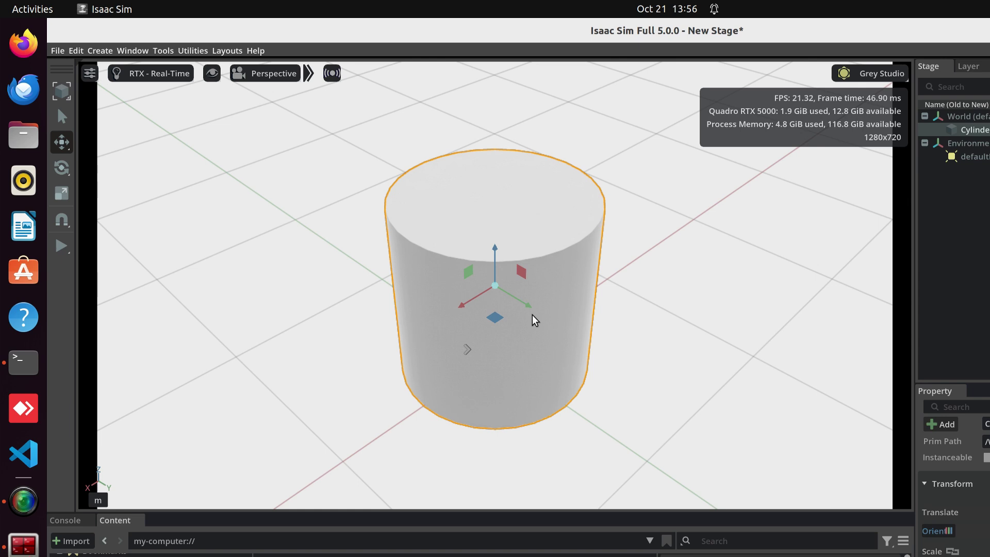
pyautogui.scroll(-1, 531, 316)
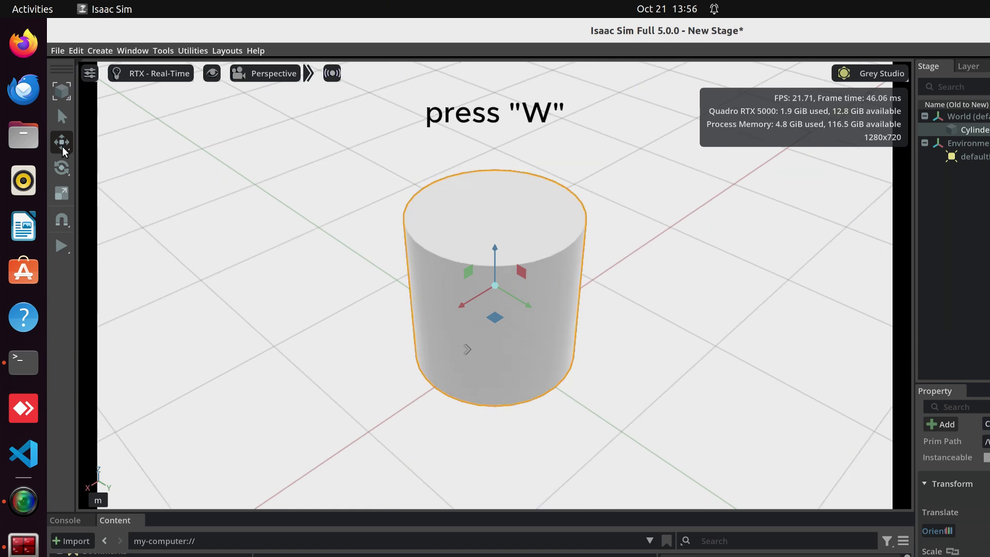
# Reposition the cylinder freehand with the Move tool, shifting it along the Y and Z axes.
pyautogui.click(63, 147)
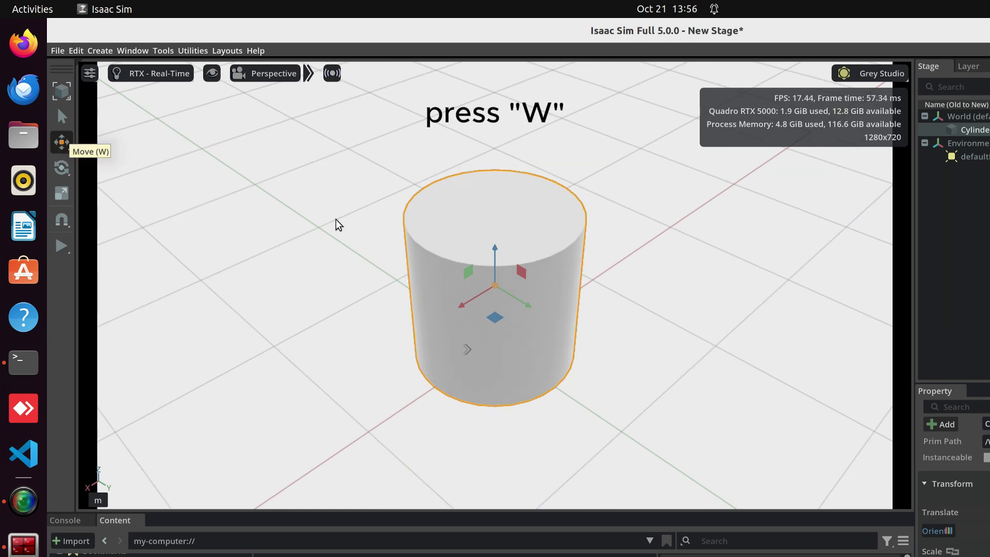
pyautogui.press('w')
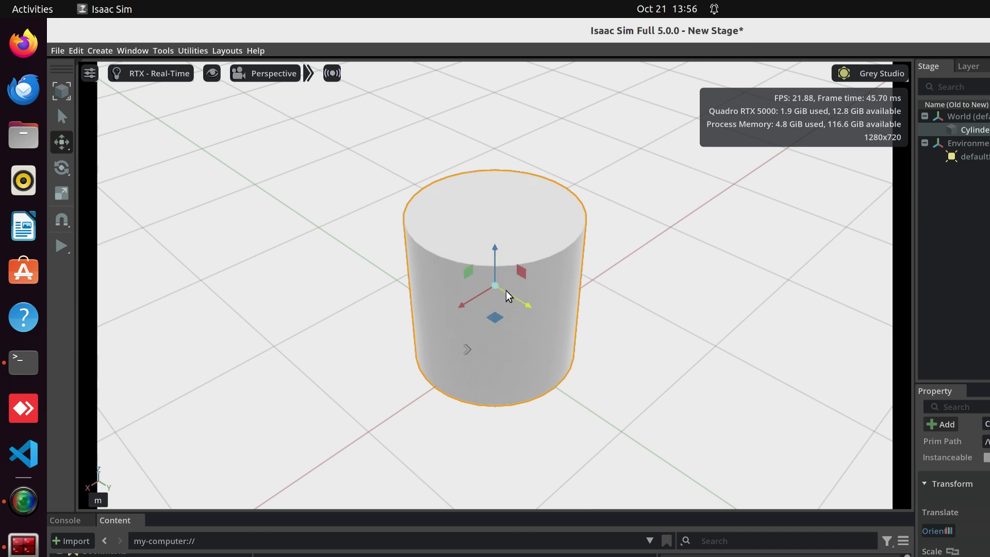
pyautogui.moveTo(507, 295); pyautogui.dragTo(586, 334)
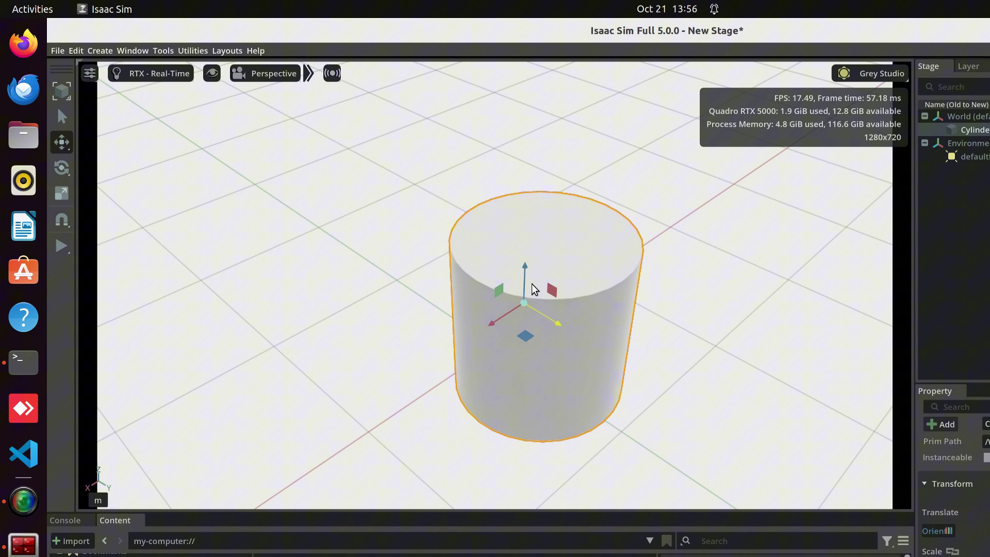
pyautogui.moveTo(534, 289); pyautogui.dragTo(523, 281)
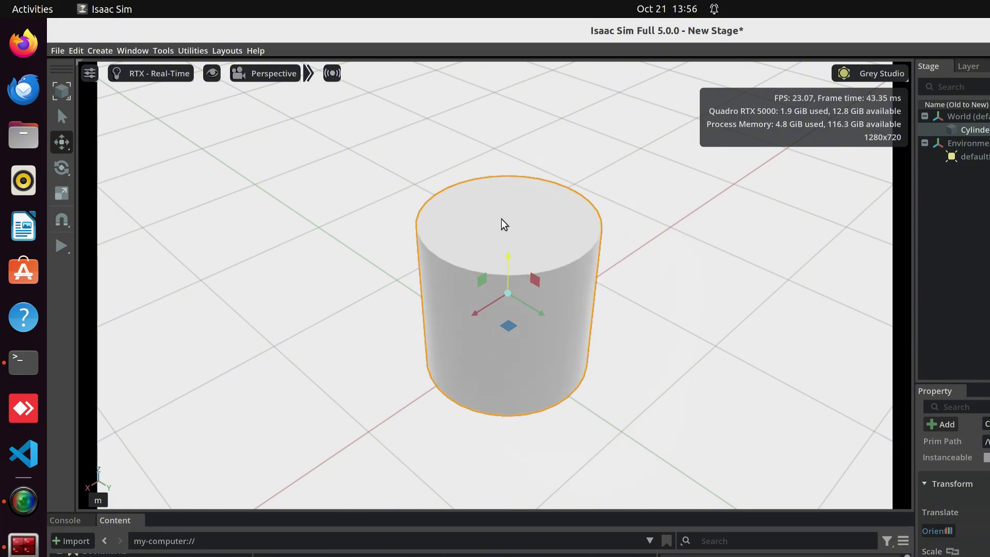
pyautogui.moveTo(504, 224); pyautogui.dragTo(534, 266)
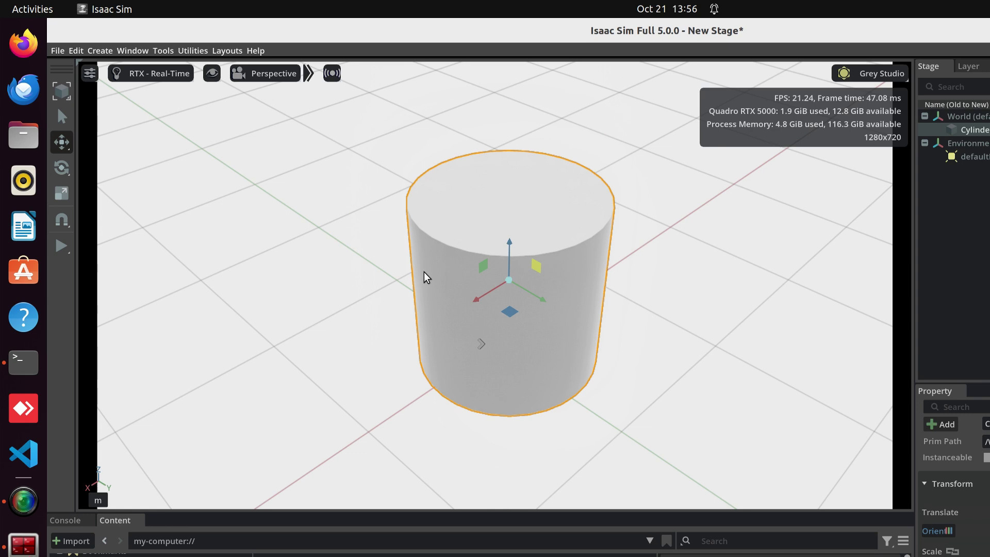
# Rotate the cylinder freehand with the Rotate tool to an orientation of about X 87, Y -7, Z -154 degrees.
pyautogui.press('e')
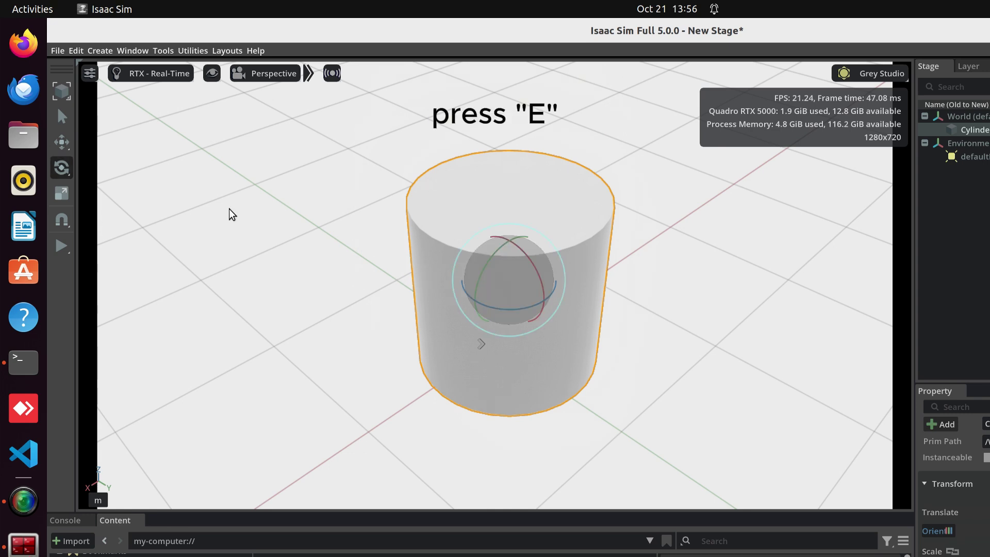
pyautogui.click(65, 175)
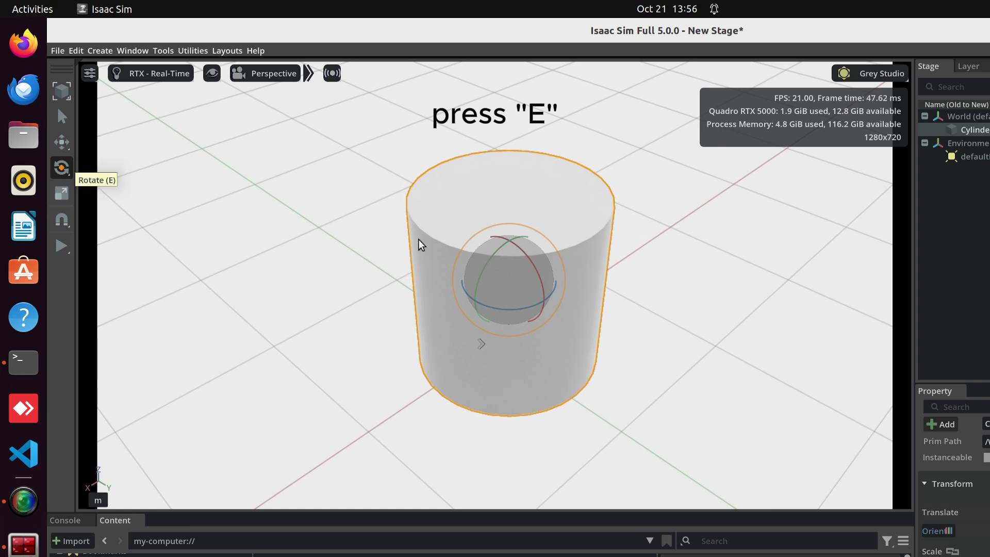
pyautogui.moveTo(489, 276); pyautogui.dragTo(508, 291)
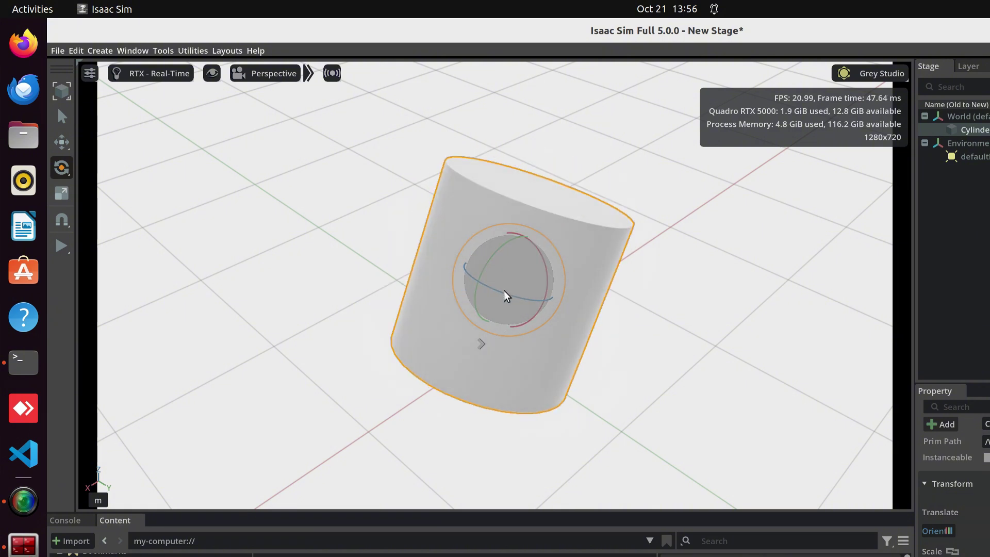
pyautogui.hotkey('ctrl', 'z')
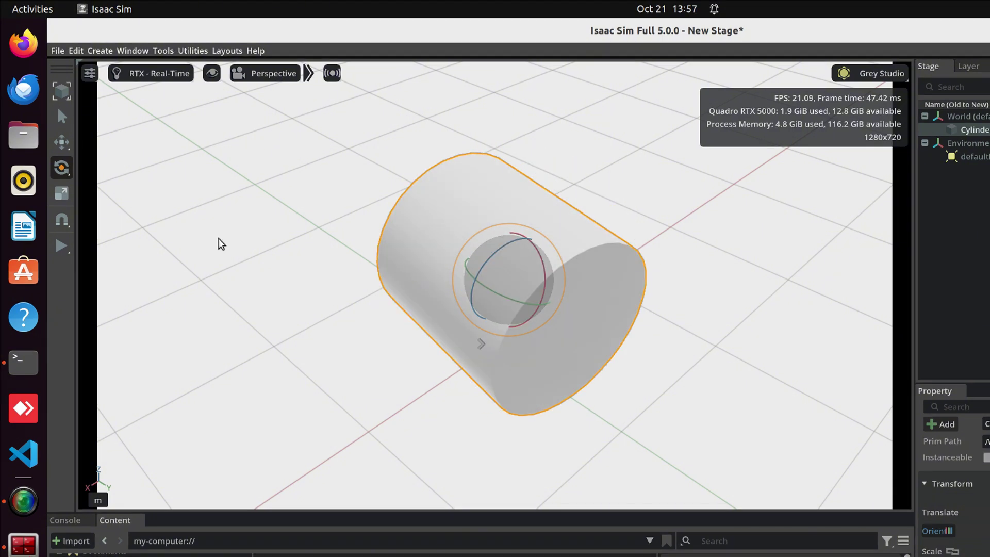
# Resize the cylinder freehand with the Scale tool to about 1.58 in X and 0.90 in Y.
pyautogui.press('r')
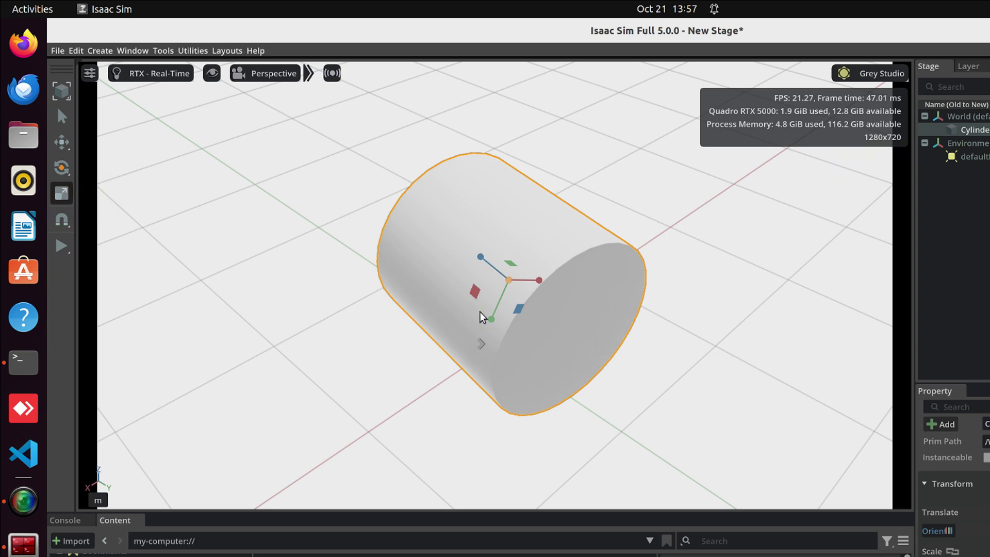
pyautogui.moveTo(478, 335); pyautogui.dragTo(466, 363)
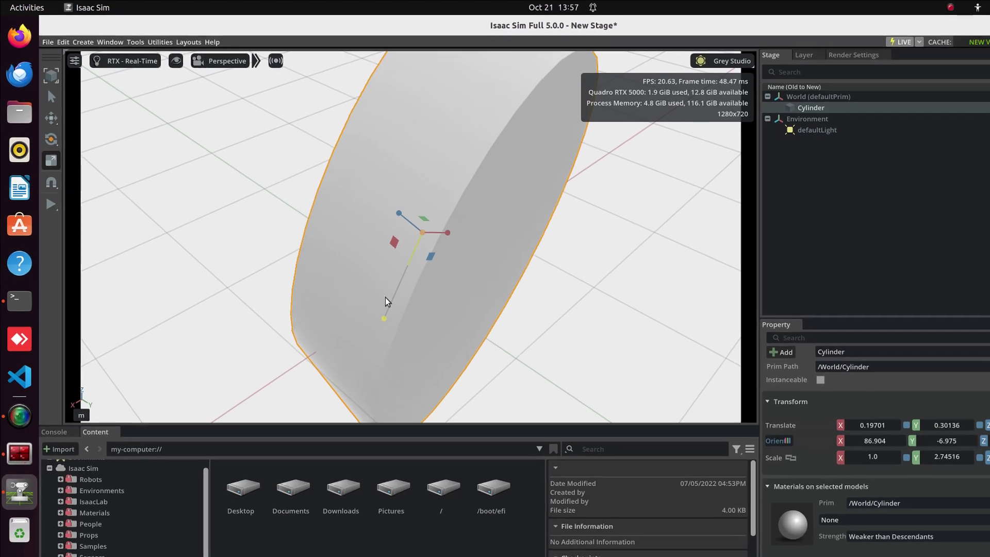
pyautogui.moveTo(386, 298); pyautogui.dragTo(437, 233)
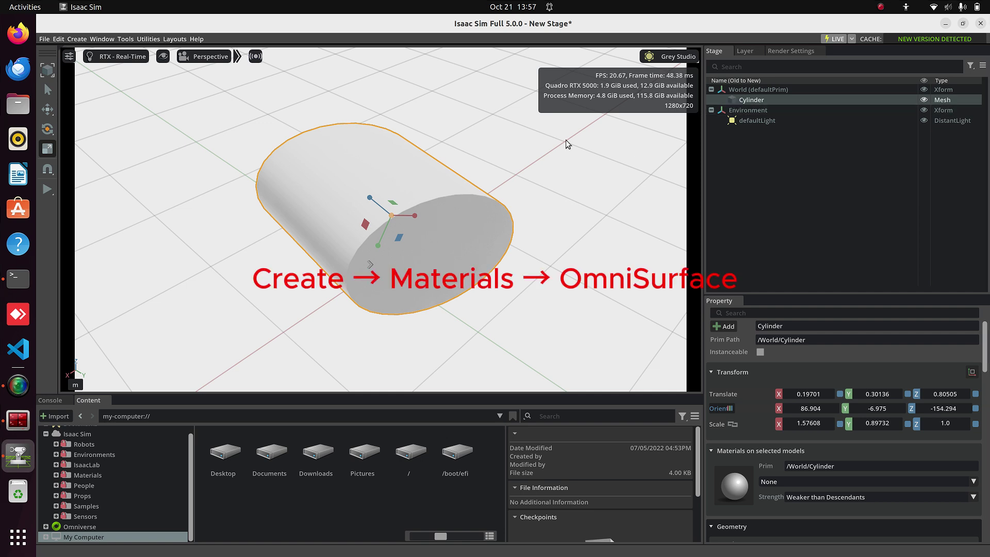
# Apply a new OmniSurface material to the cylinder and set its base color to dark red, #9B0000.
pyautogui.click(77, 39)
pyautogui.moveTo(105, 152)
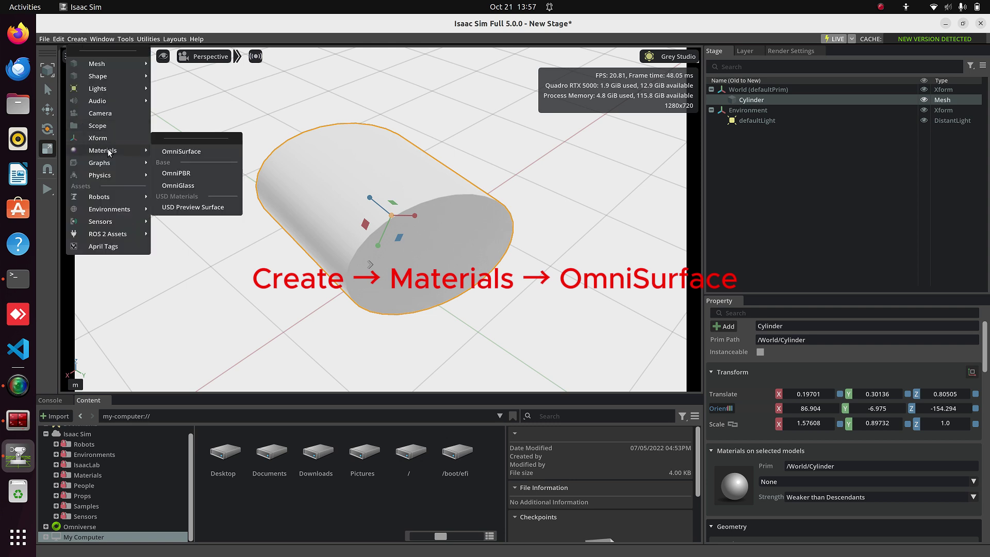
pyautogui.click(178, 151)
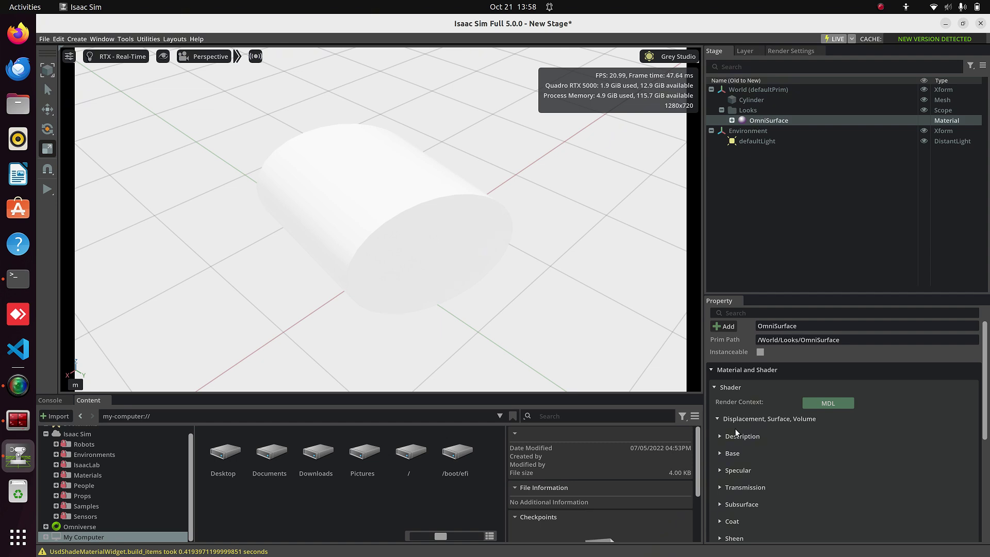
pyautogui.click(721, 453)
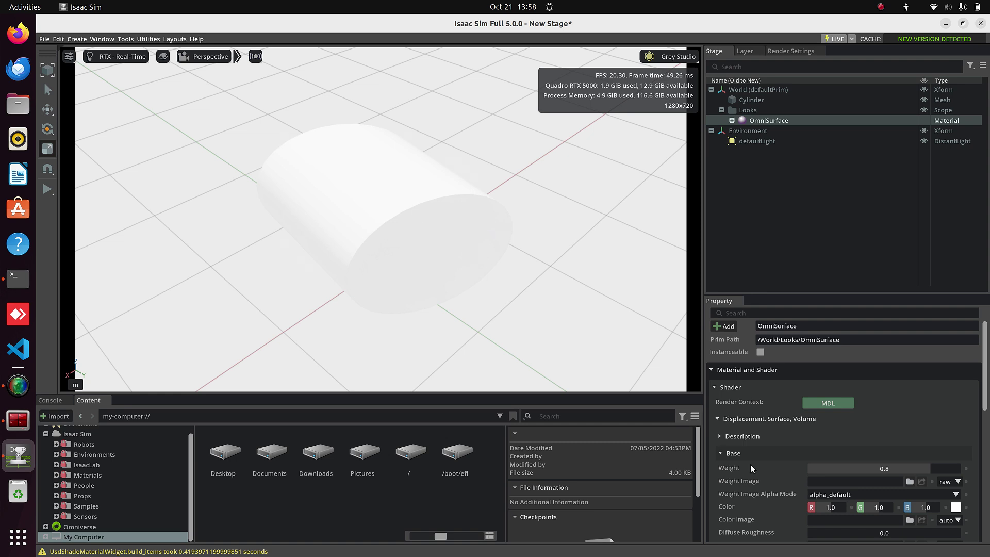
pyautogui.click(955, 508)
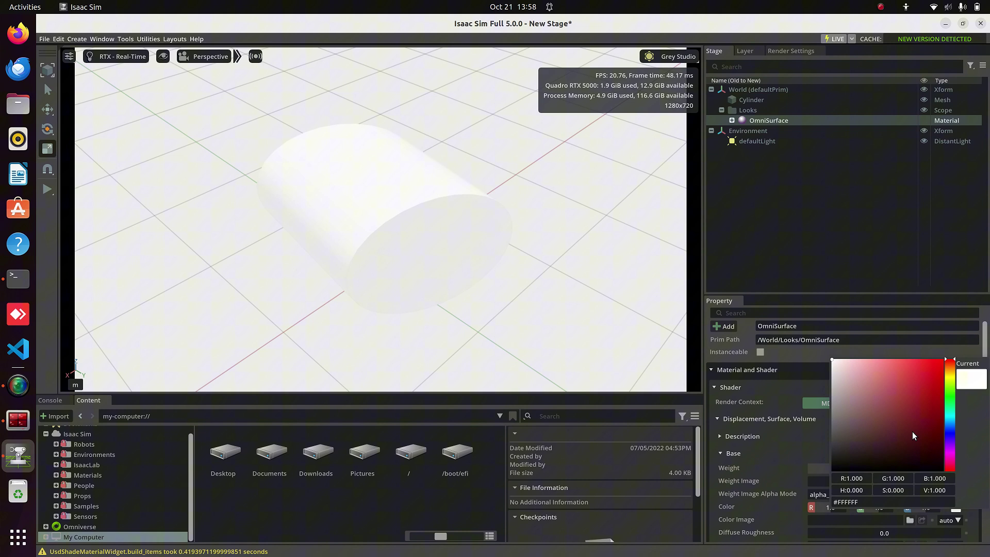
pyautogui.moveTo(912, 432)
pyautogui.mouseDown()
pyautogui.moveTo(917, 390)
pyautogui.moveTo(895, 389)
pyautogui.moveTo(912, 404)
pyautogui.moveTo(937, 361)
pyautogui.moveTo(952, 407)
pyautogui.mouseUp()
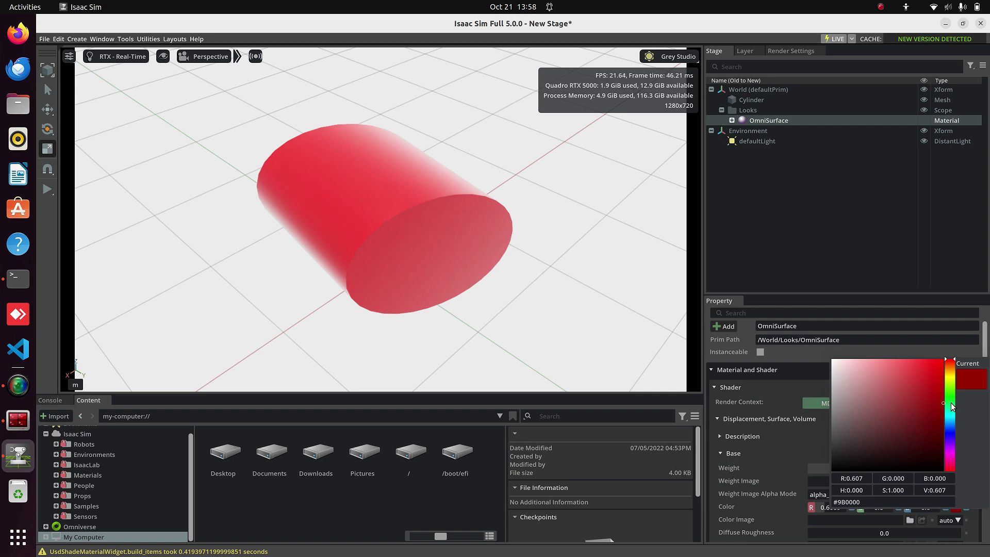
# Run and stop the simulation once, and add a physics Ground Plane to the stage.
pyautogui.click(47, 189)
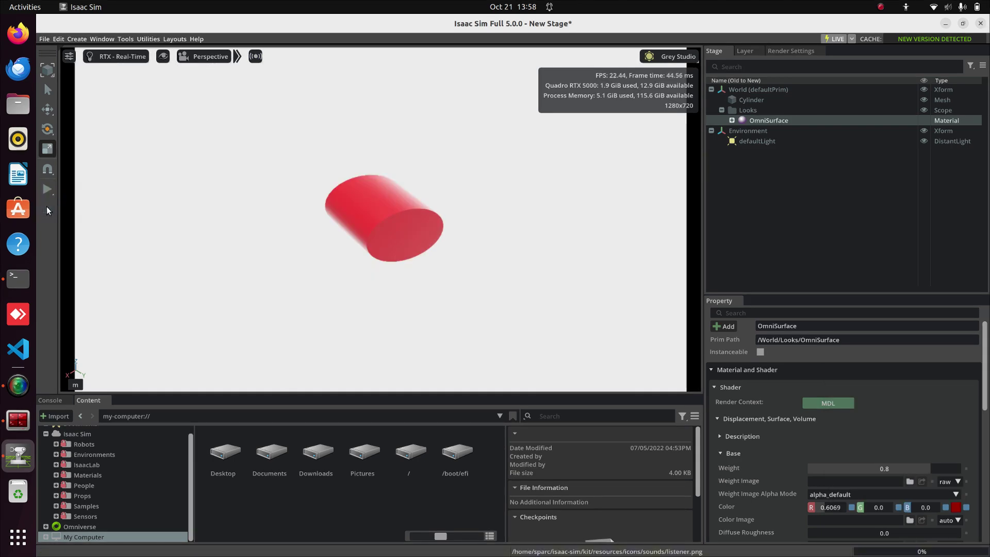
pyautogui.click(47, 208)
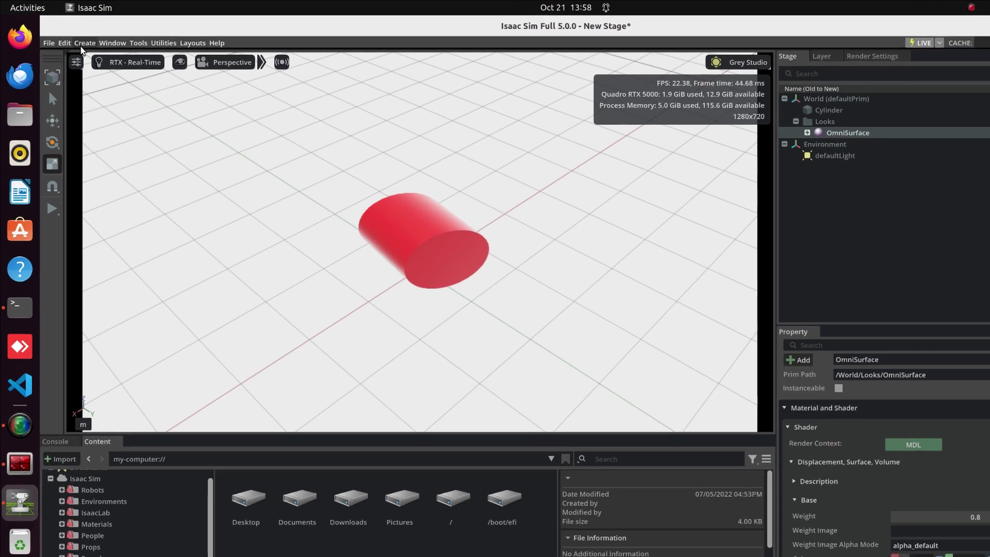
pyautogui.click(80, 41)
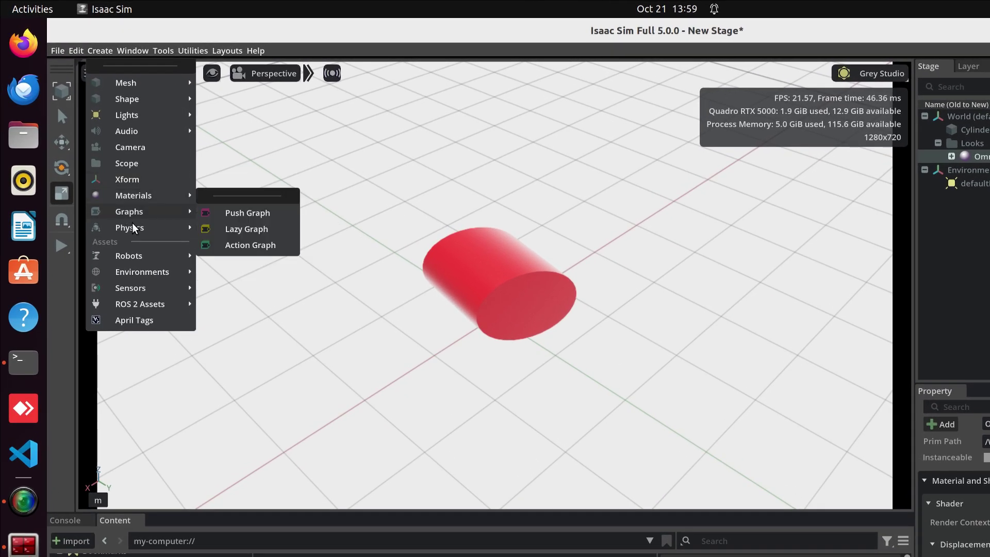
pyautogui.moveTo(172, 231)
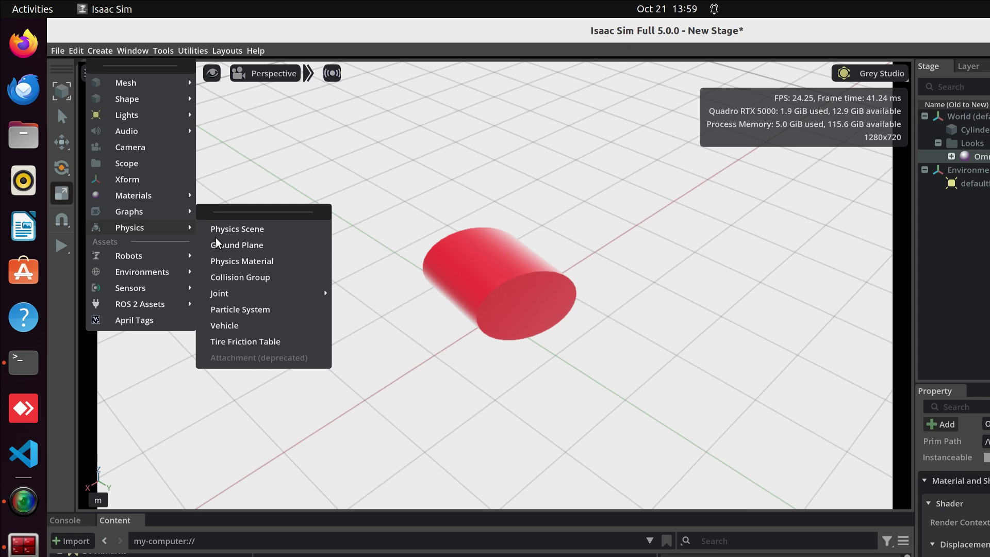
pyautogui.click(225, 250)
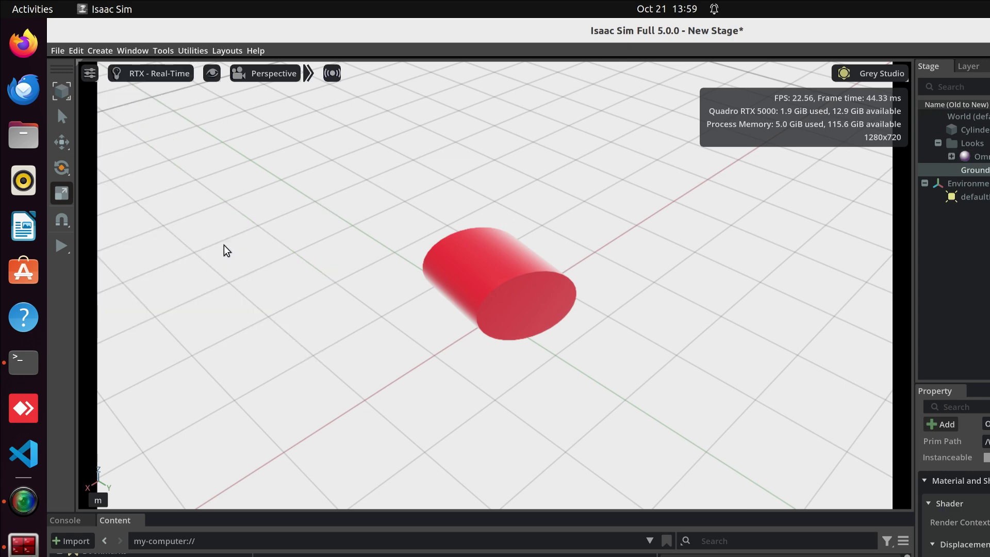
# Try raising the ground plane along the Z axis with the Move tool and return it to its original height.
pyautogui.click(62, 142)
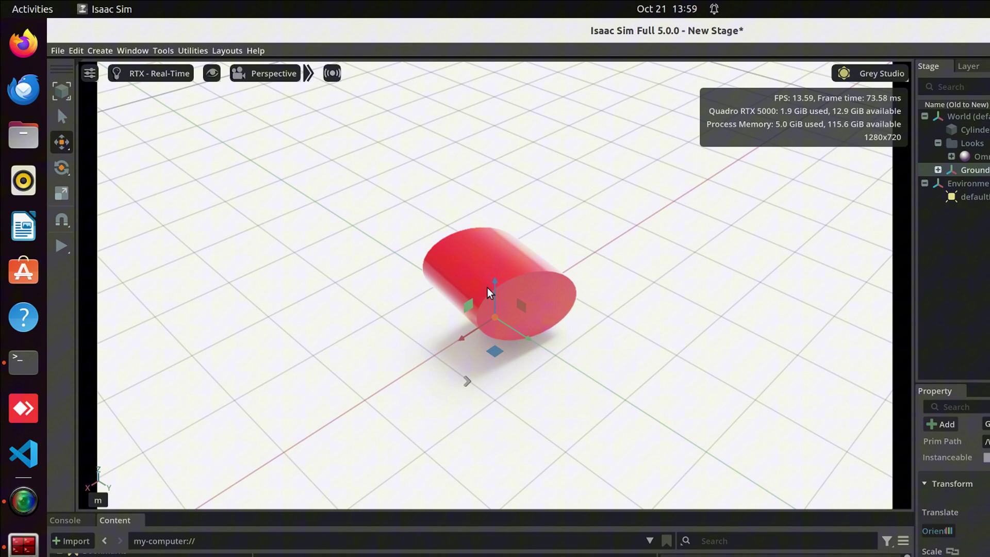
pyautogui.moveTo(496, 289); pyautogui.dragTo(501, 207)
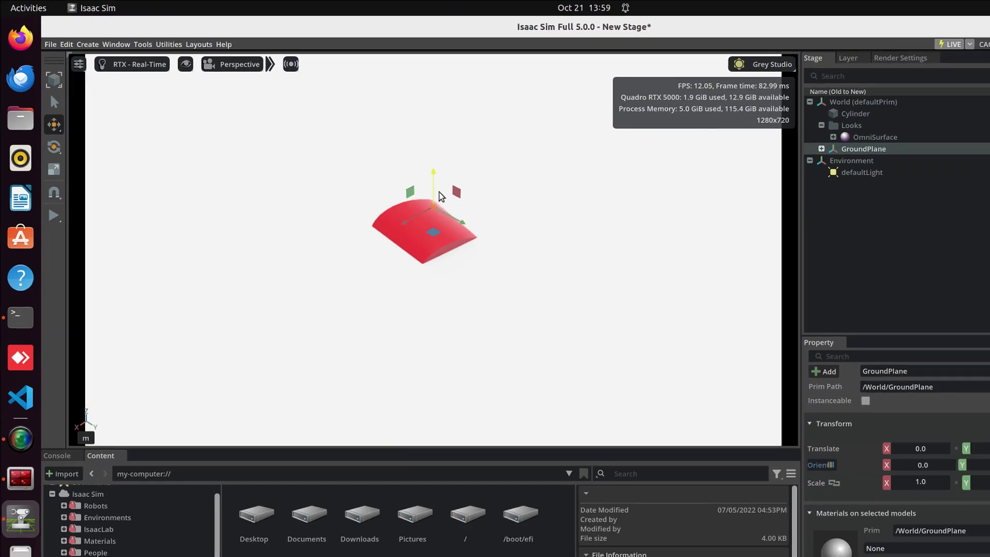
pyautogui.moveTo(441, 196); pyautogui.dragTo(384, 225)
# Move the cylinder above the ground plane to about X -0.32, Y -0.18, Z 1.76, and run and stop the simulation.
pyautogui.click(732, 99)
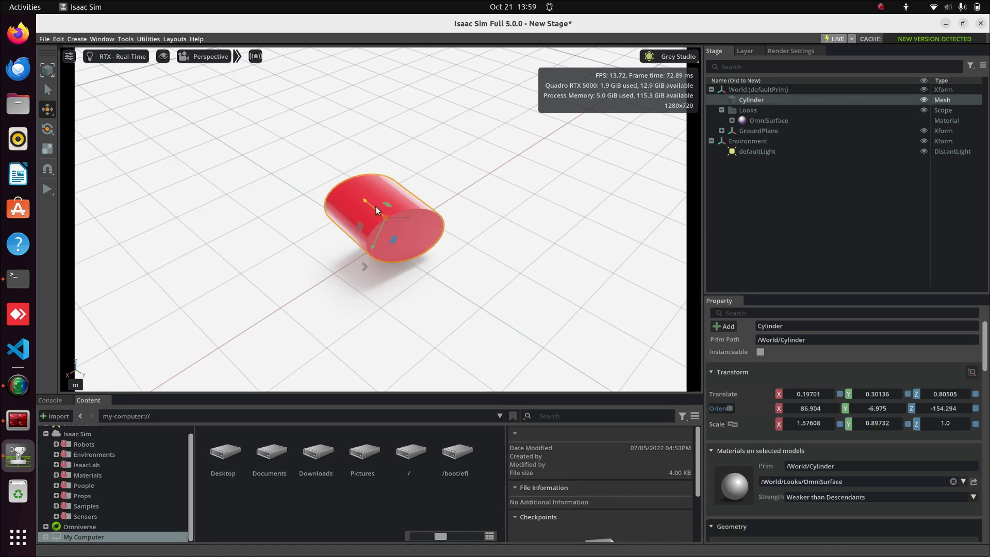
pyautogui.moveTo(374, 168); pyautogui.dragTo(377, 134)
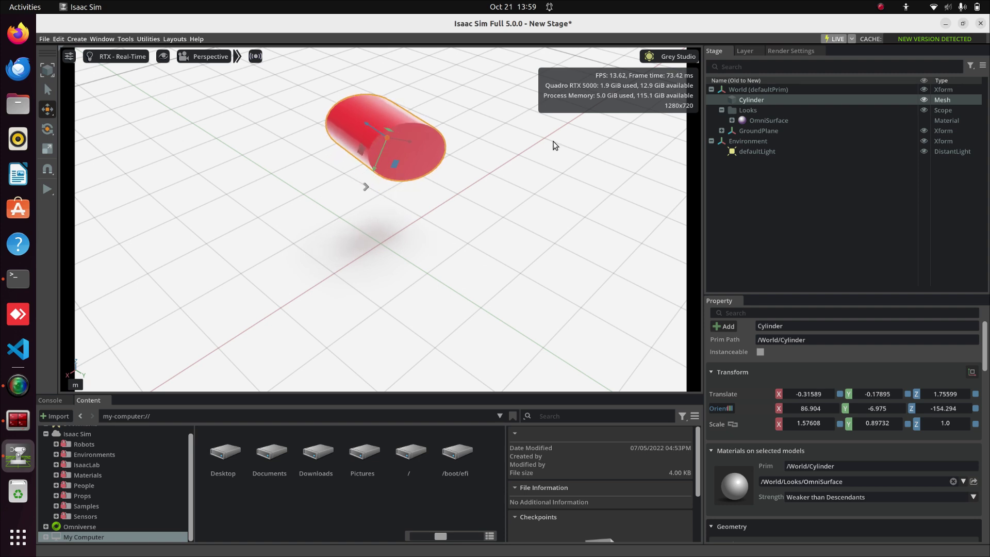
pyautogui.click(45, 191)
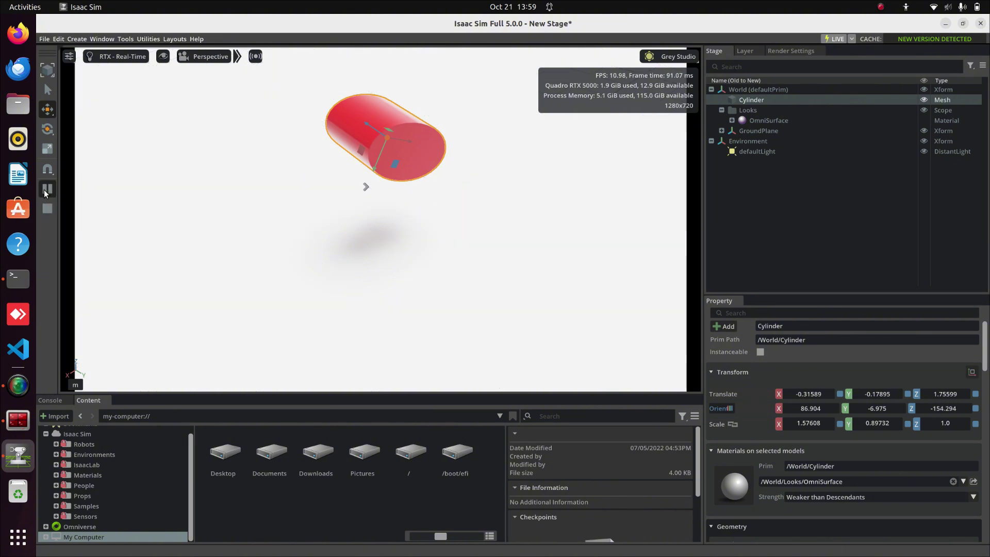
pyautogui.click(46, 206)
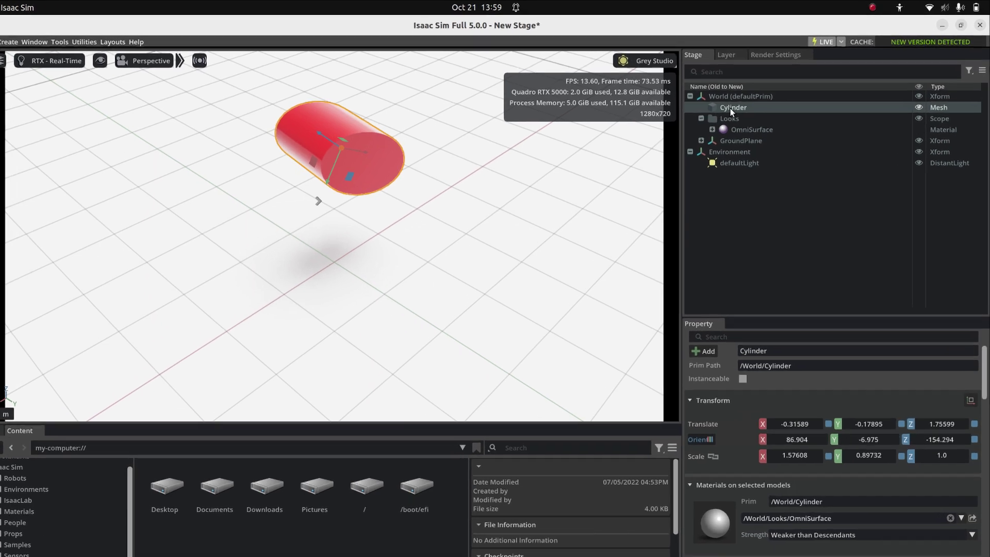
# Add the Rigid Body physics component to the cylinder, and run and stop the simulation to test it.
pyautogui.rightClick(748, 100)
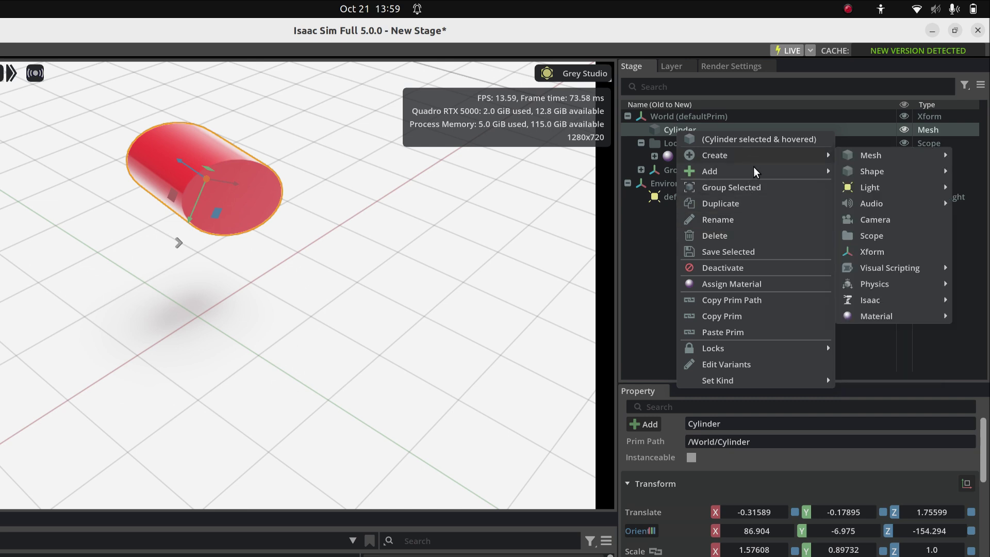
pyautogui.moveTo(768, 166)
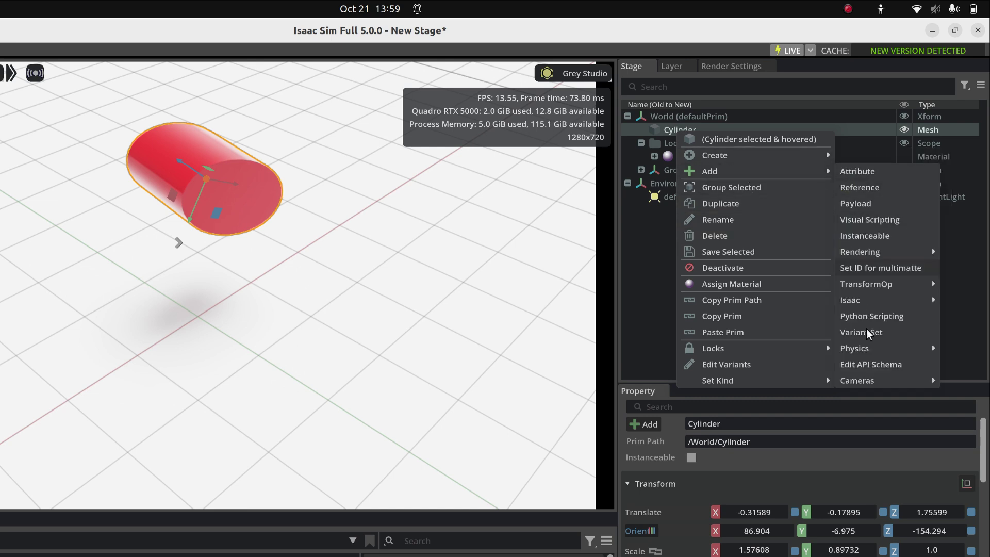
pyautogui.moveTo(868, 346)
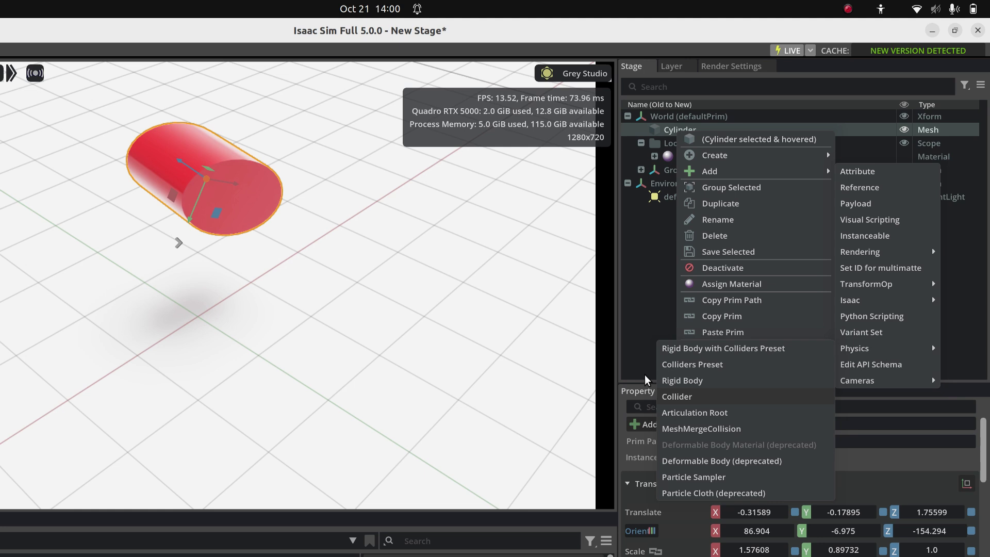
pyautogui.click(644, 424)
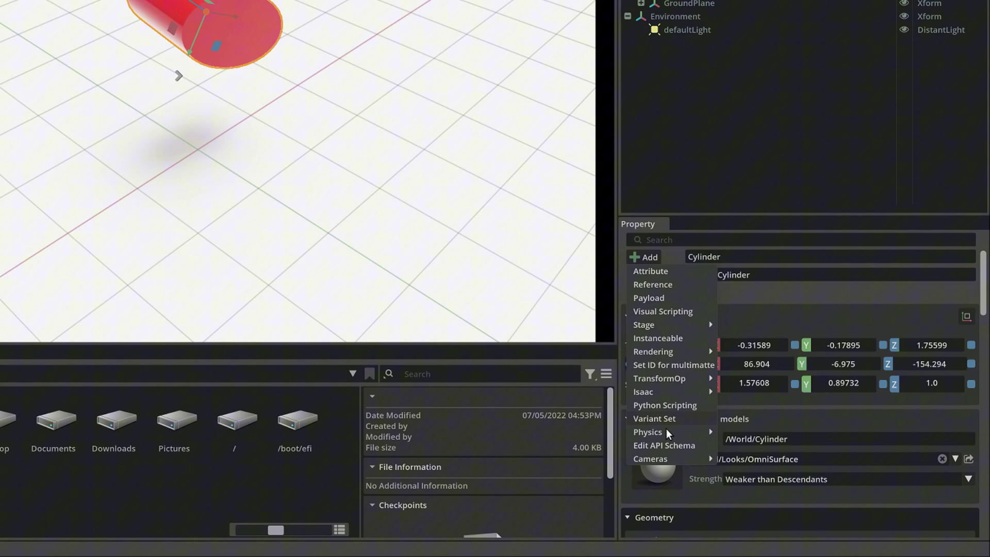
pyautogui.moveTo(668, 432)
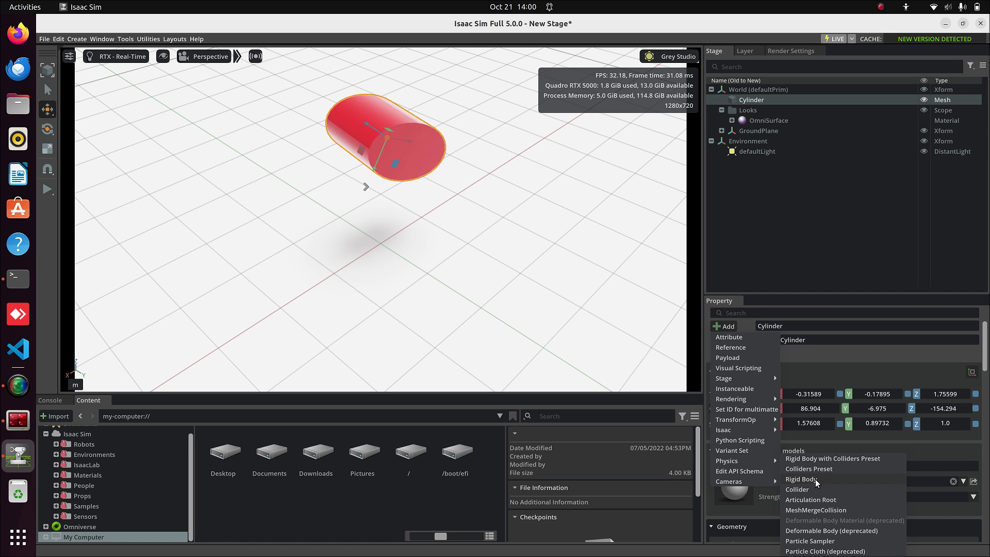
pyautogui.click(765, 460)
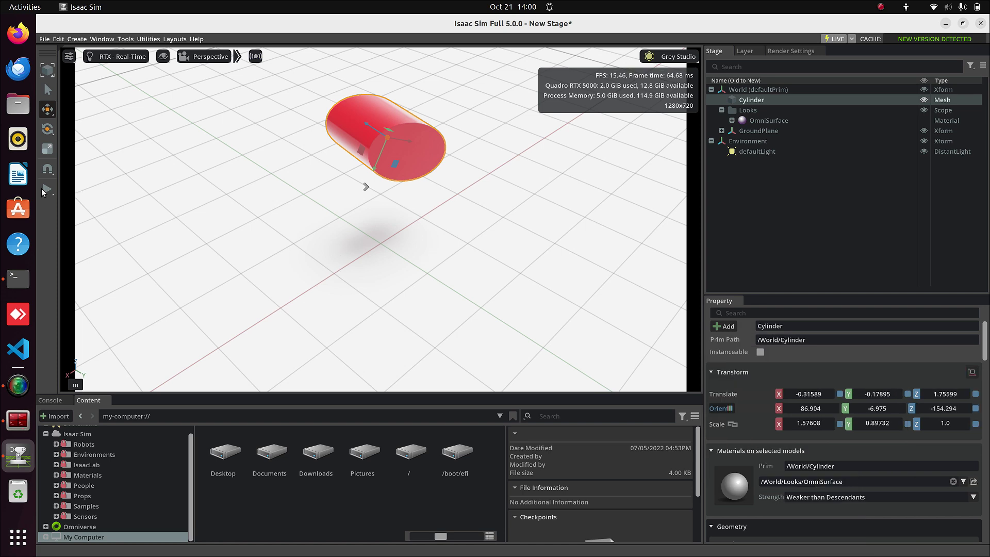
pyautogui.click(47, 191)
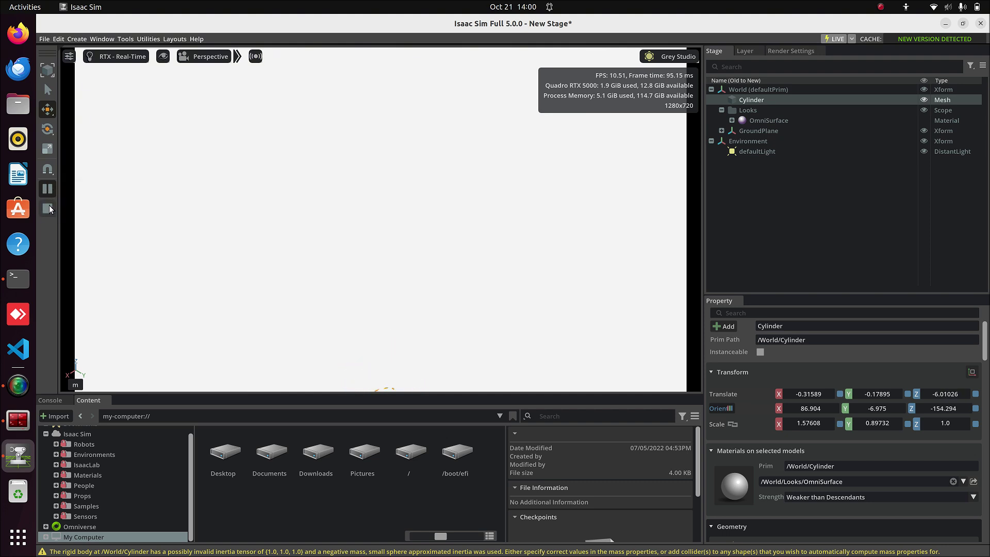
pyautogui.click(48, 208)
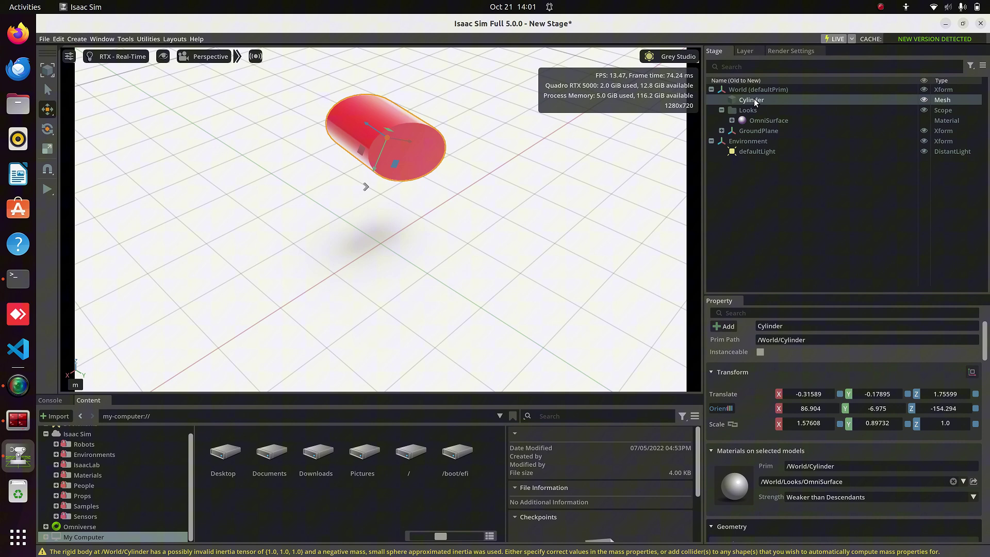
# Add the Collider physics component to the cylinder, and run and stop the simulation to test its landing.
pyautogui.rightClick(755, 102)
pyautogui.moveTo(825, 130)
pyautogui.moveTo(894, 267)
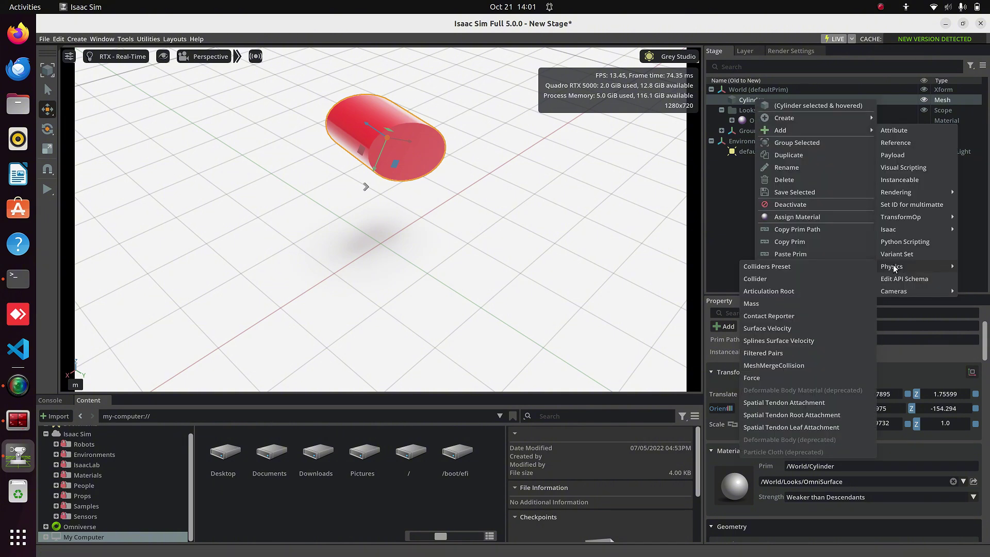
pyautogui.click(810, 277)
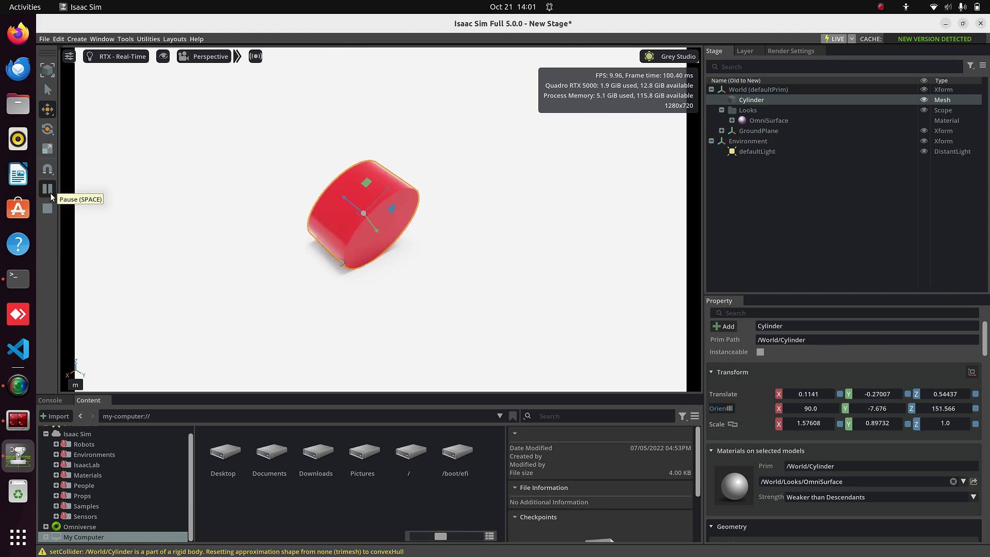
pyautogui.click(47, 208)
pyautogui.rightClick(751, 100)
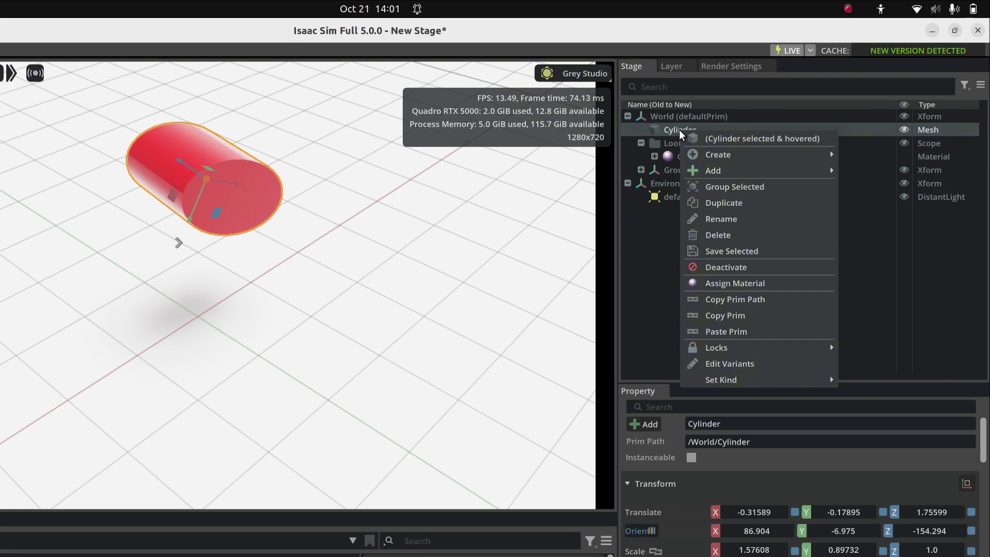
pyautogui.moveTo(722, 170)
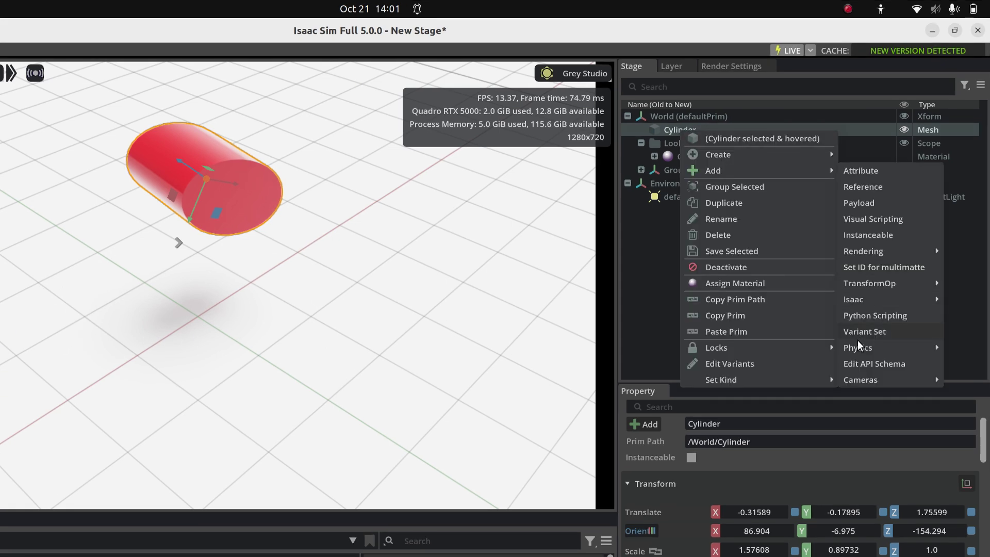
pyautogui.moveTo(858, 346)
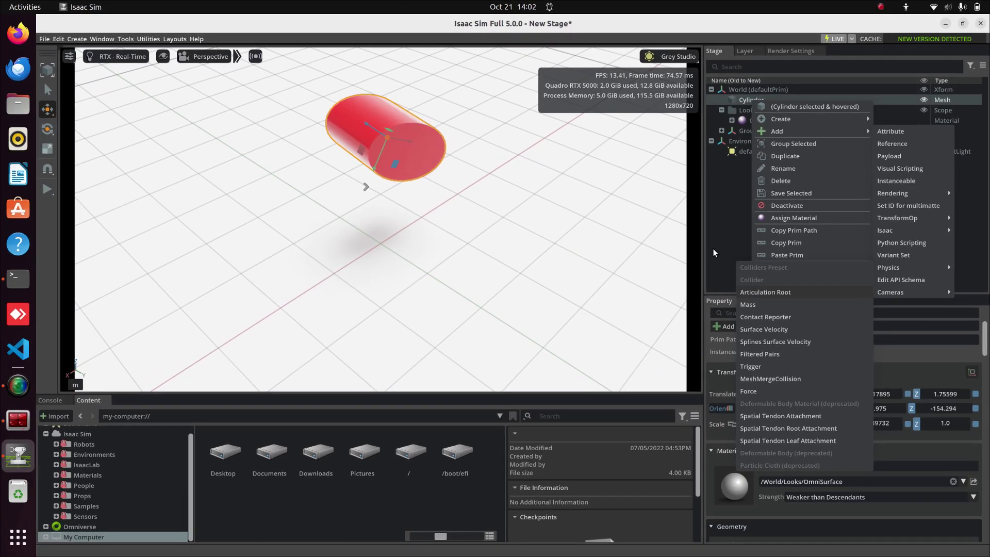
pyautogui.click(713, 249)
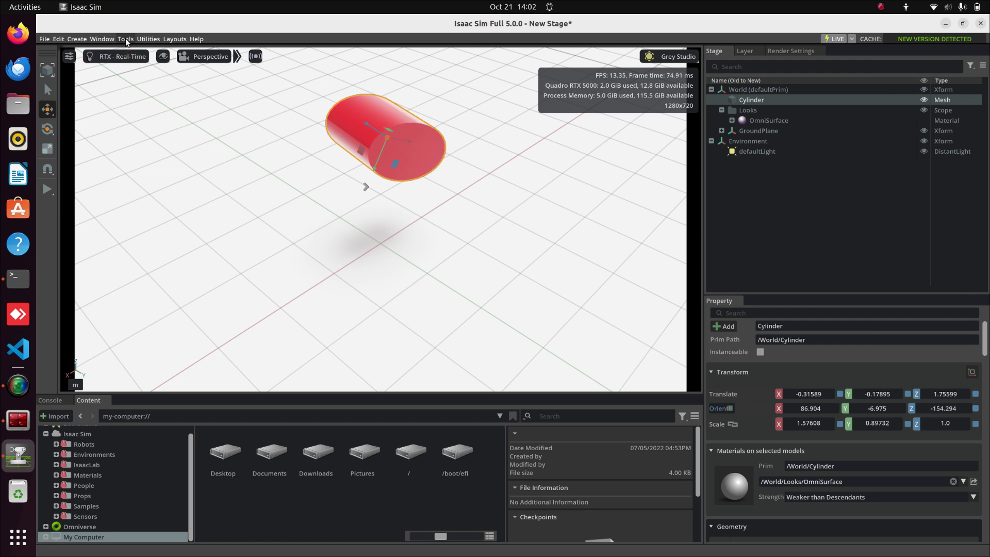
# Open the Isaac Sim Assets, Materials, NVIDIA Assets and SimReady Explorer browsers.
pyautogui.click(100, 41)
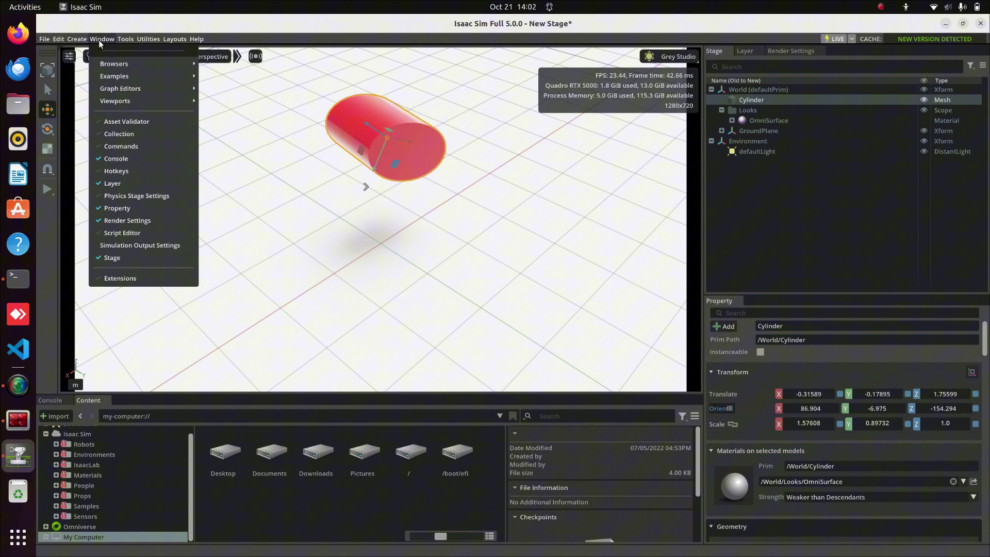
pyautogui.moveTo(116, 64)
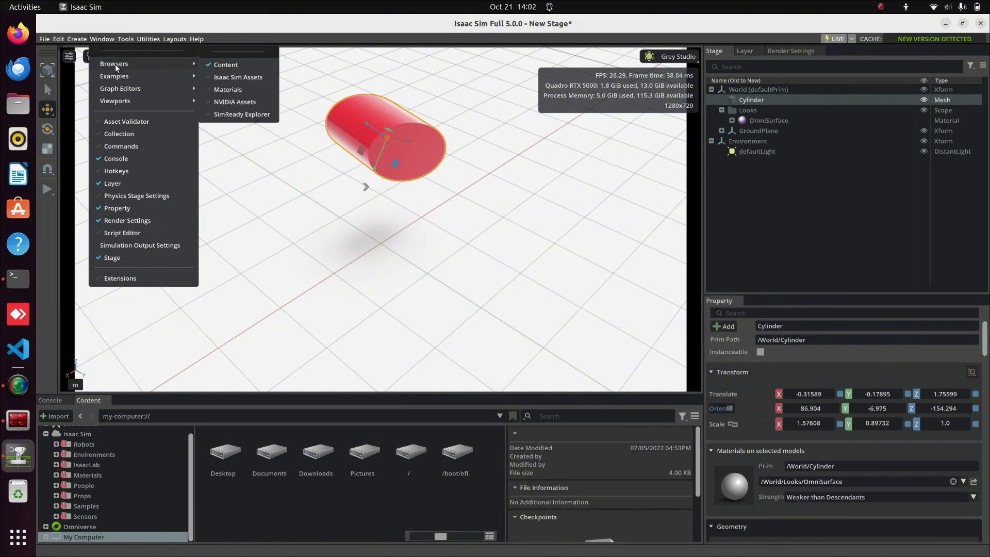
pyautogui.click(220, 79)
pyautogui.click(103, 39)
pyautogui.moveTo(129, 76)
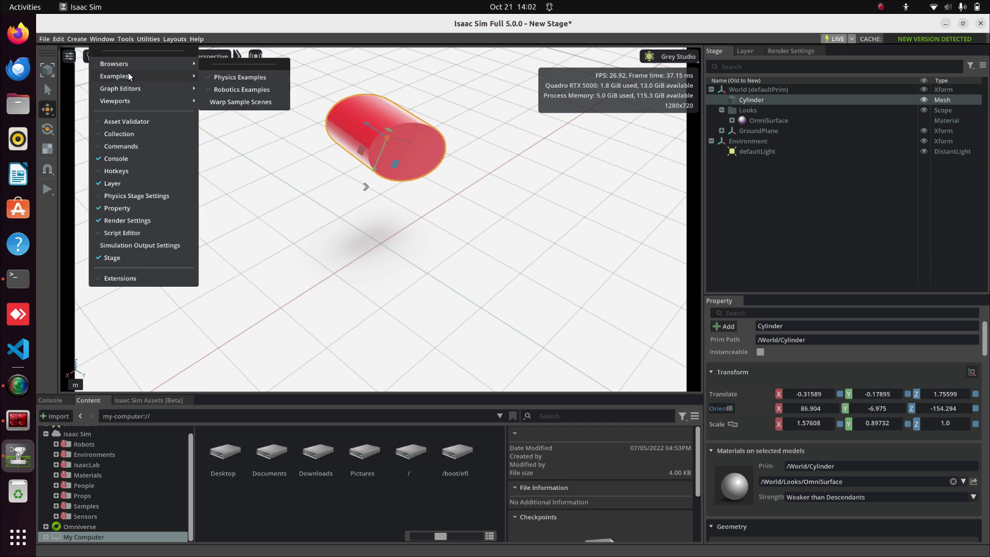
pyautogui.click(221, 90)
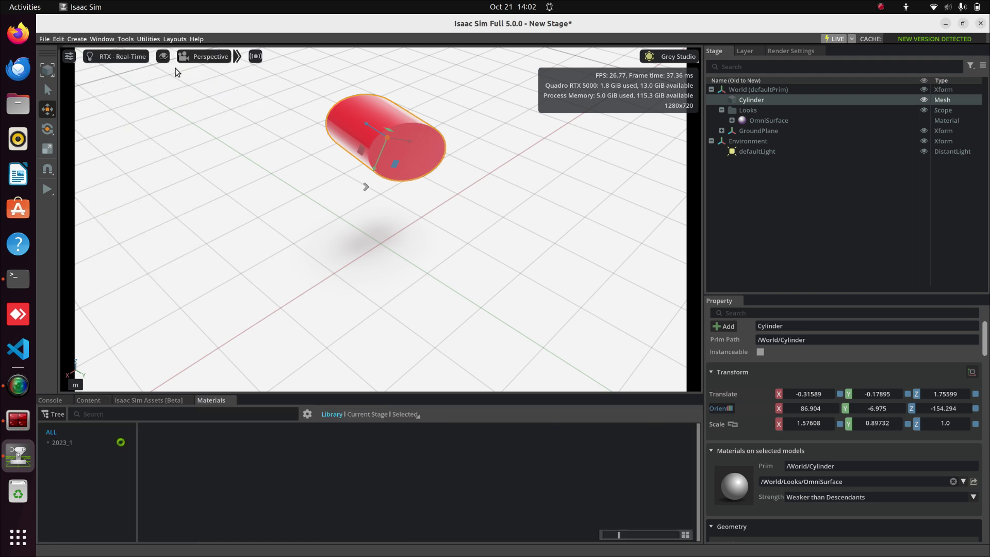
pyautogui.click(105, 38)
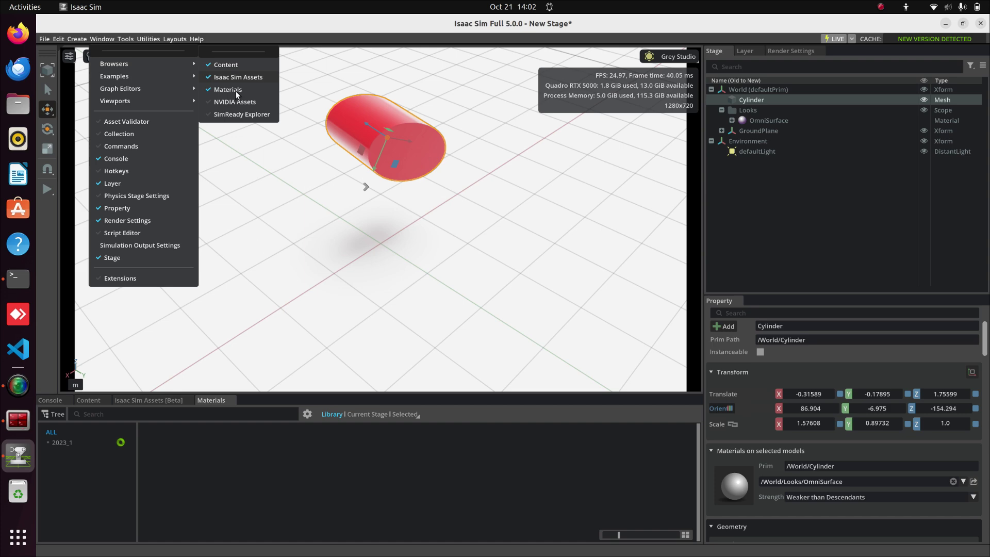
pyautogui.click(235, 101)
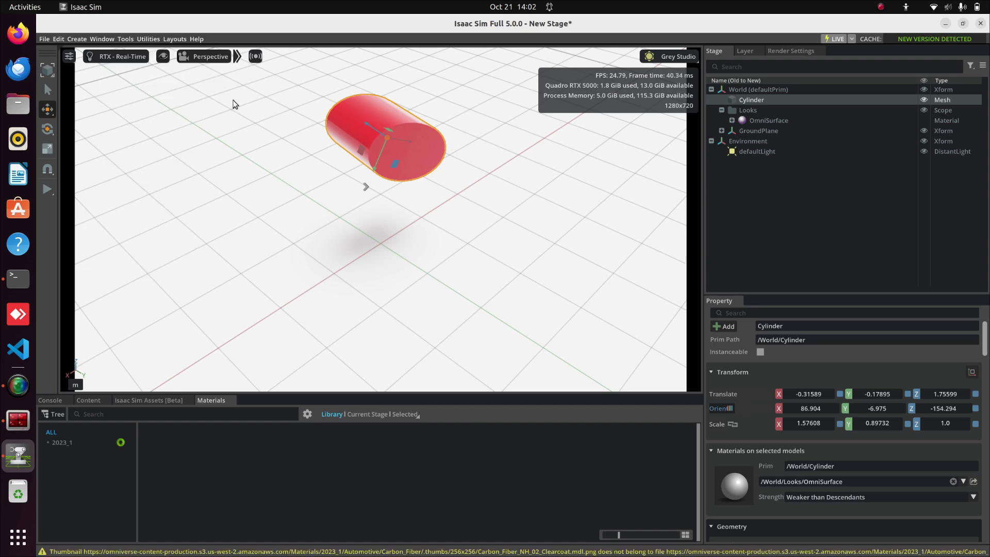
pyautogui.click(101, 40)
pyautogui.moveTo(200, 58)
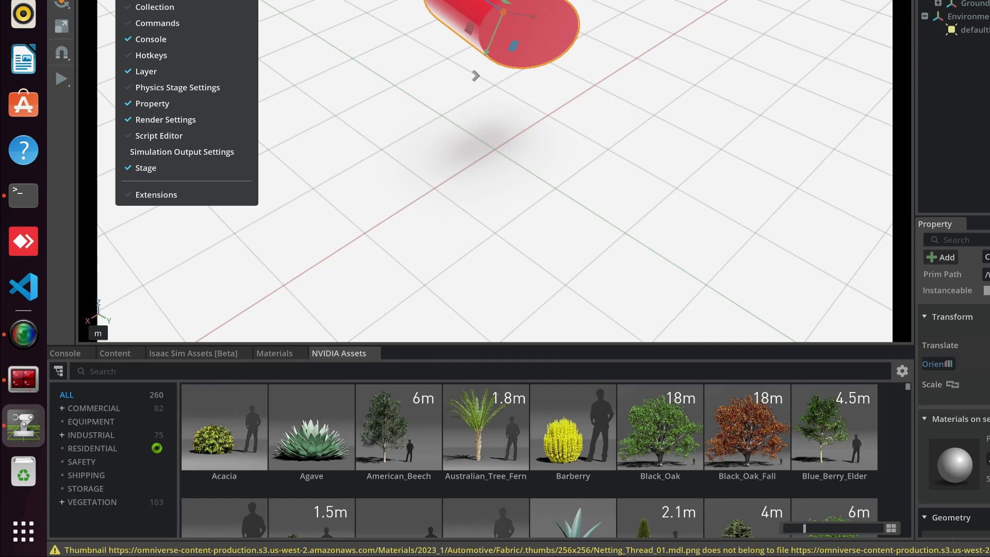
pyautogui.click(264, 44)
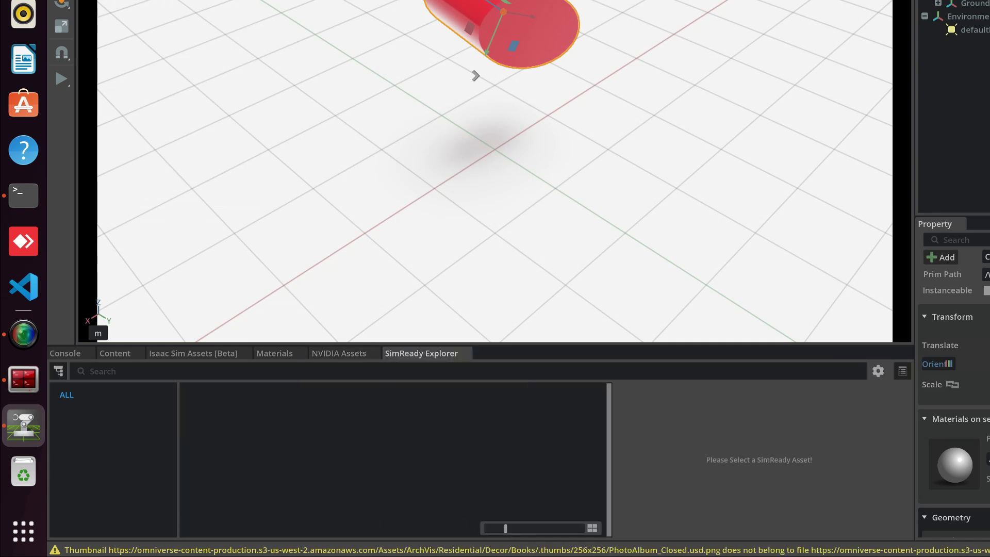
# Add the gridroom_black environment from Isaac Sim Assets under World and delete the existing GroundPlane.
pyautogui.click(193, 353)
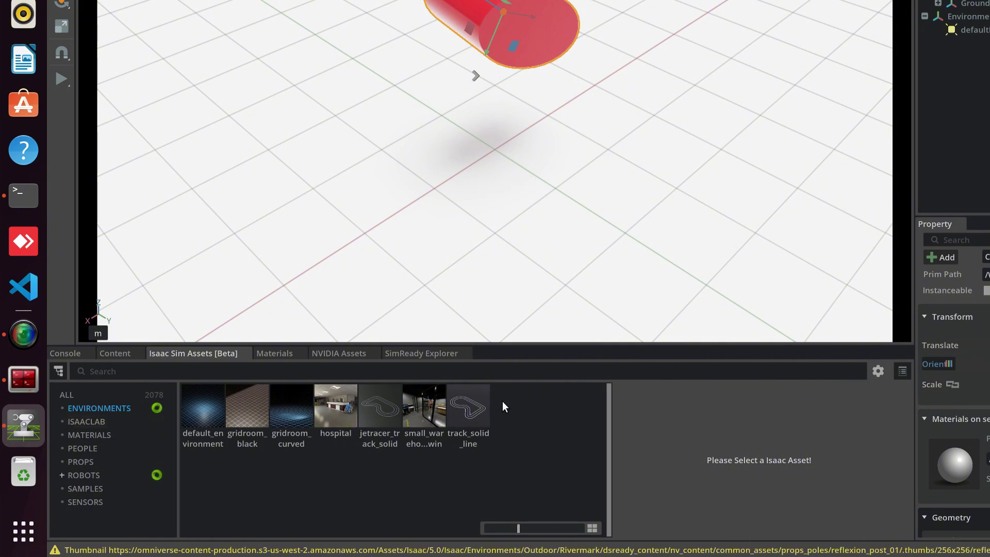
pyautogui.click(252, 411)
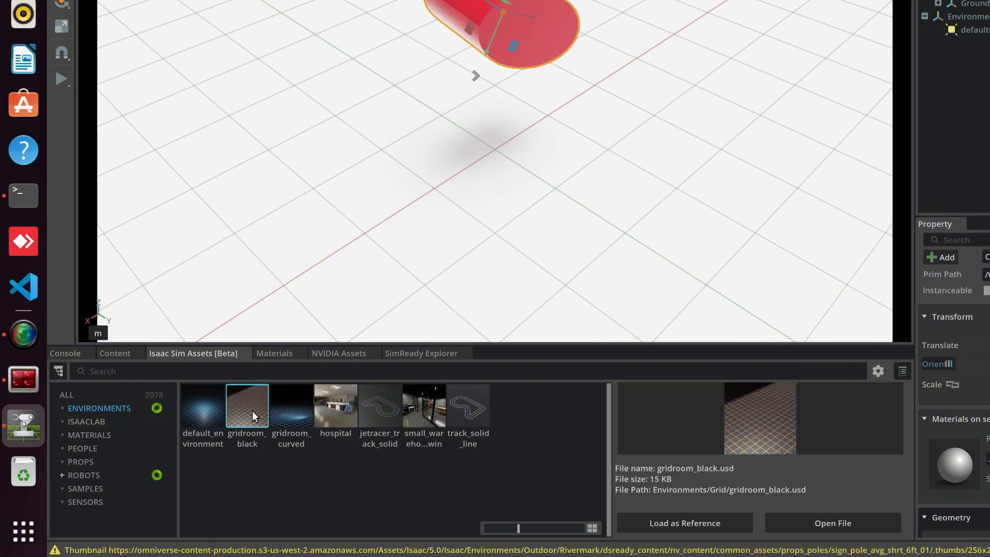
pyautogui.moveTo(252, 411); pyautogui.dragTo(958, 0)
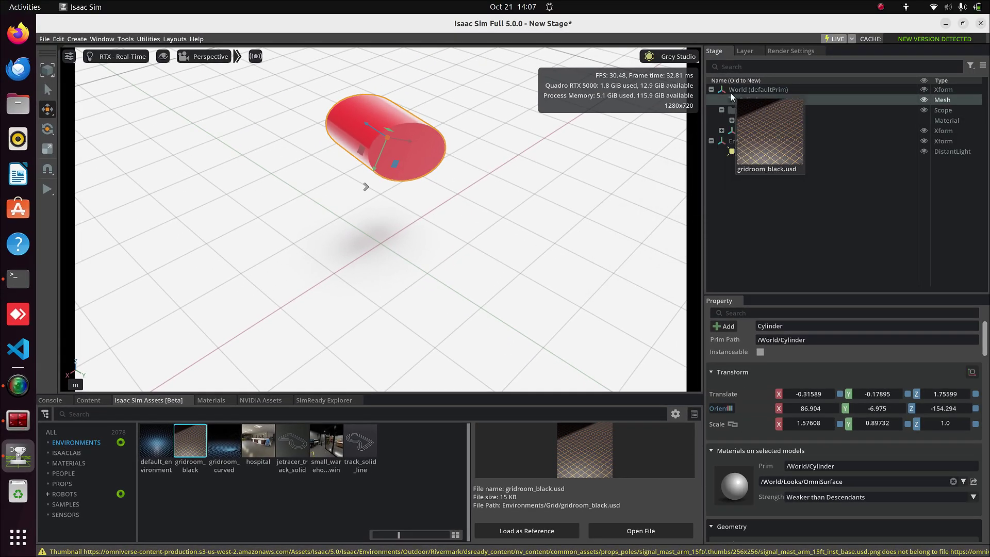
pyautogui.moveTo(731, 97); pyautogui.dragTo(733, 88)
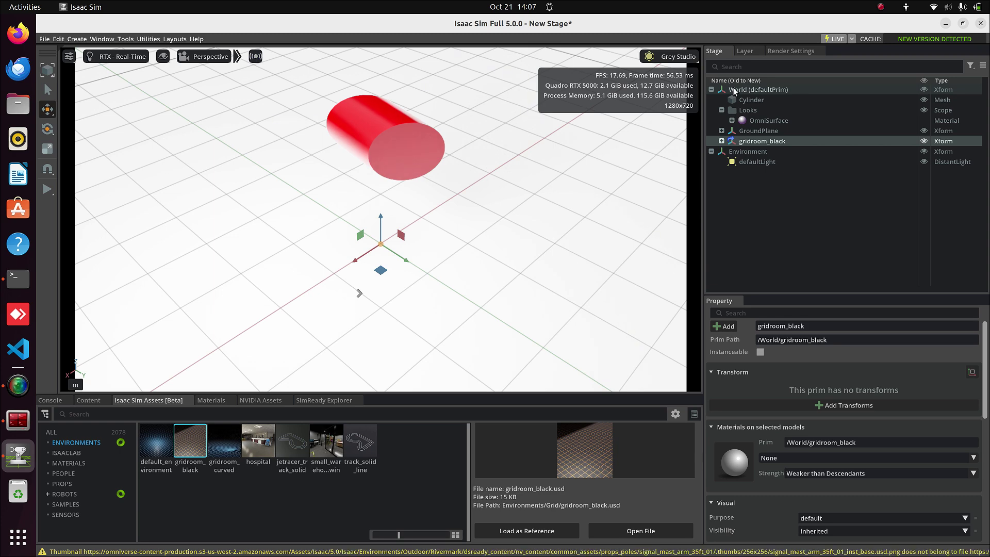
pyautogui.click(758, 132)
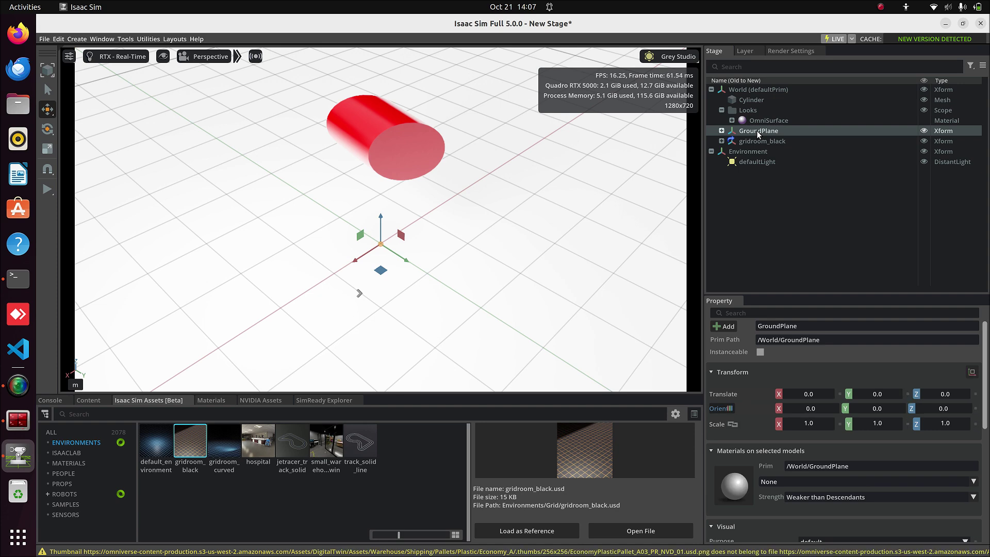
pyautogui.press('Delete')
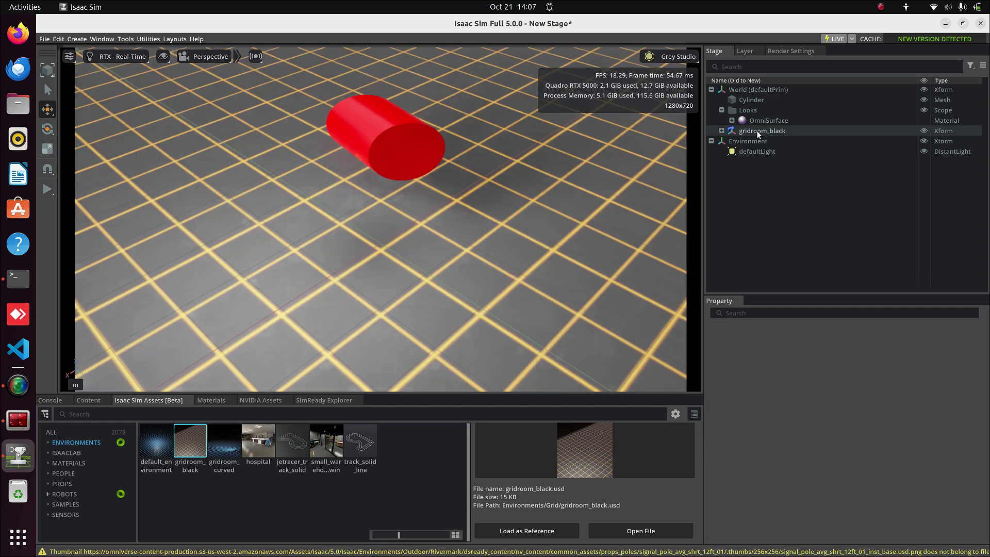
# Add the b2 robot from the Robots category of Isaac Sim Assets under World.
pyautogui.click(70, 495)
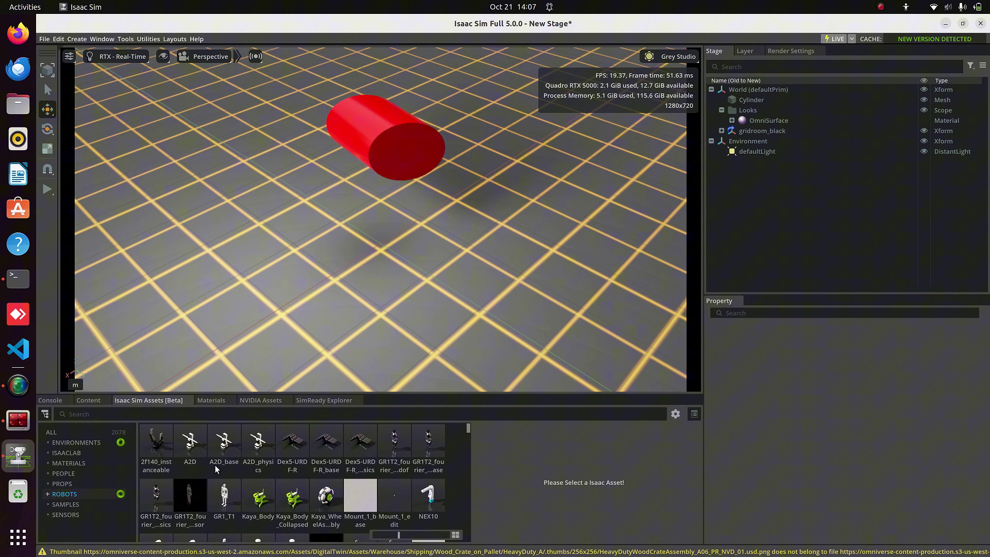
pyautogui.scroll(-6, 215, 468)
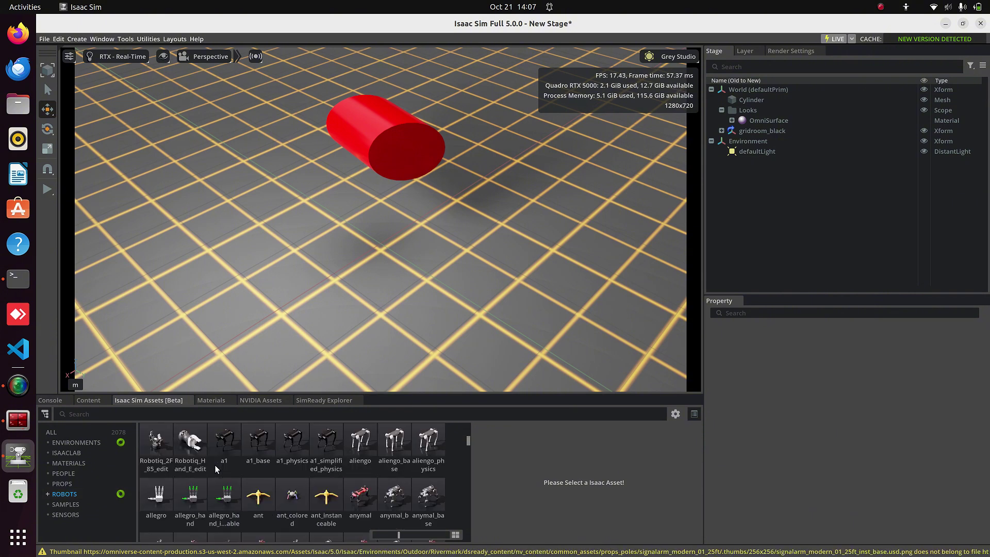
pyautogui.scroll(-2, 216, 468)
pyautogui.moveTo(224, 480); pyautogui.dragTo(726, 88)
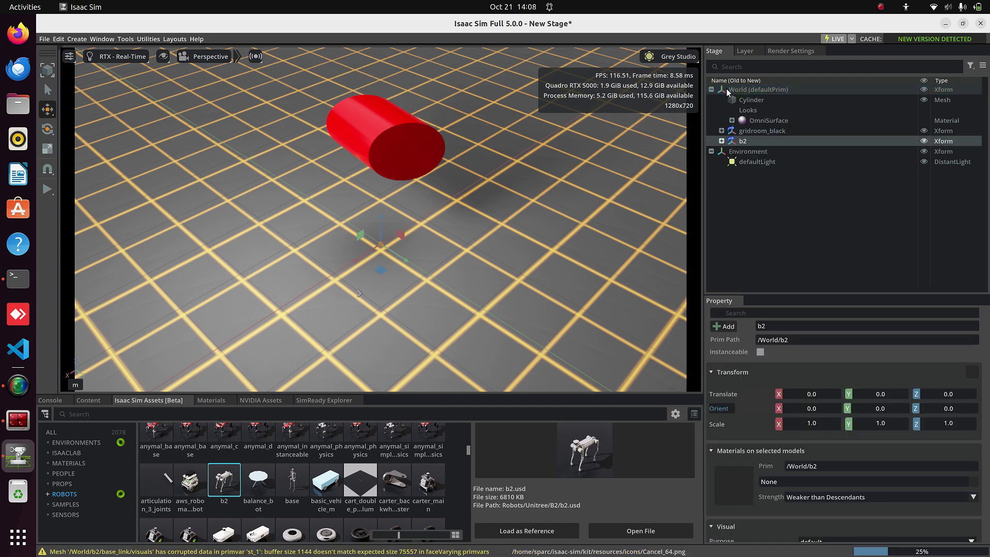
# Look through the contents of the Materials, NVIDIA Assets and SimReady Explorer libraries.
pyautogui.click(210, 401)
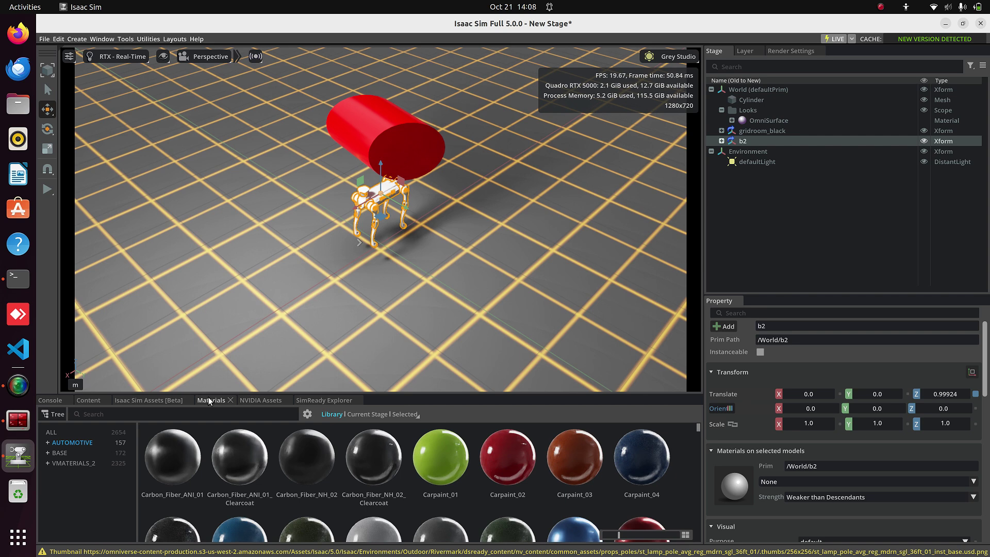
pyautogui.click(260, 401)
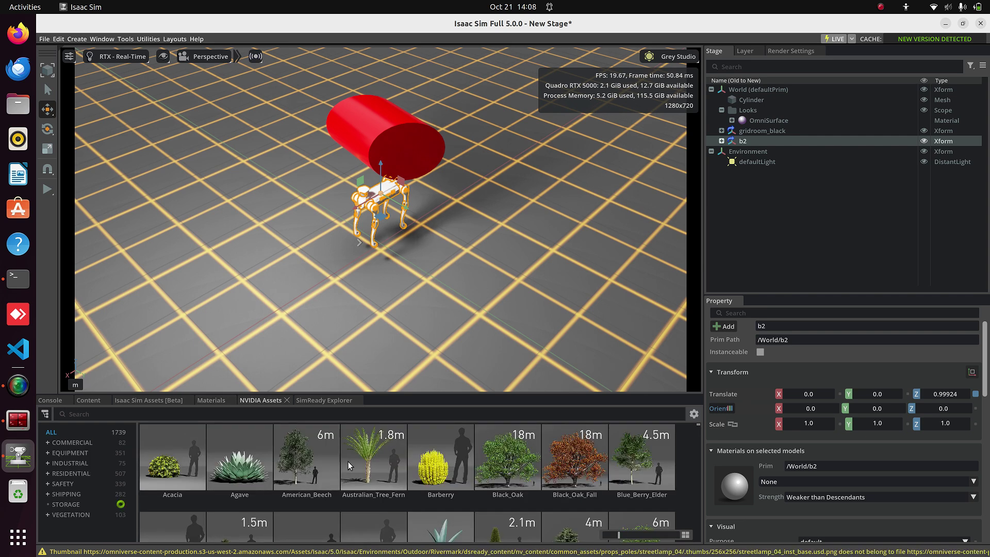
pyautogui.click(318, 400)
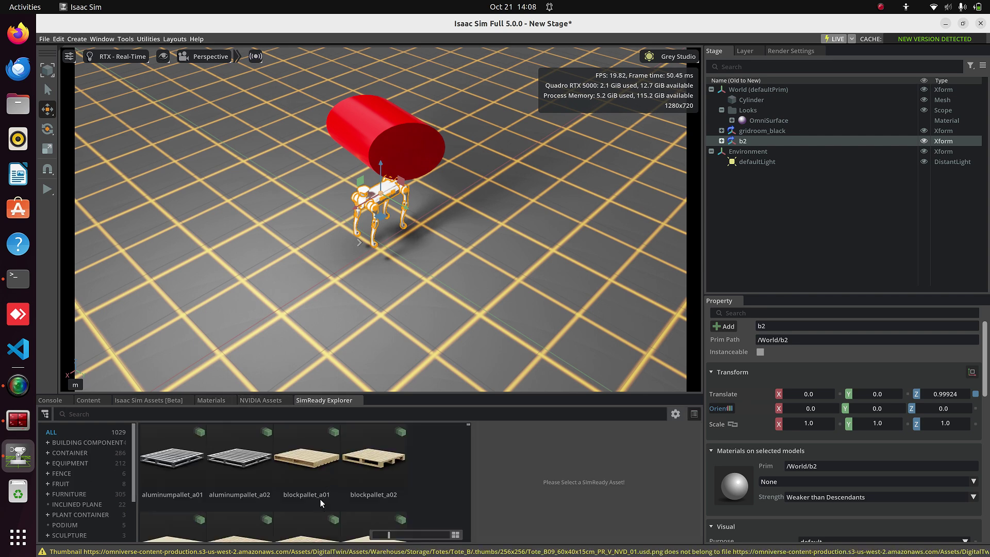
pyautogui.scroll(-3, 320, 499)
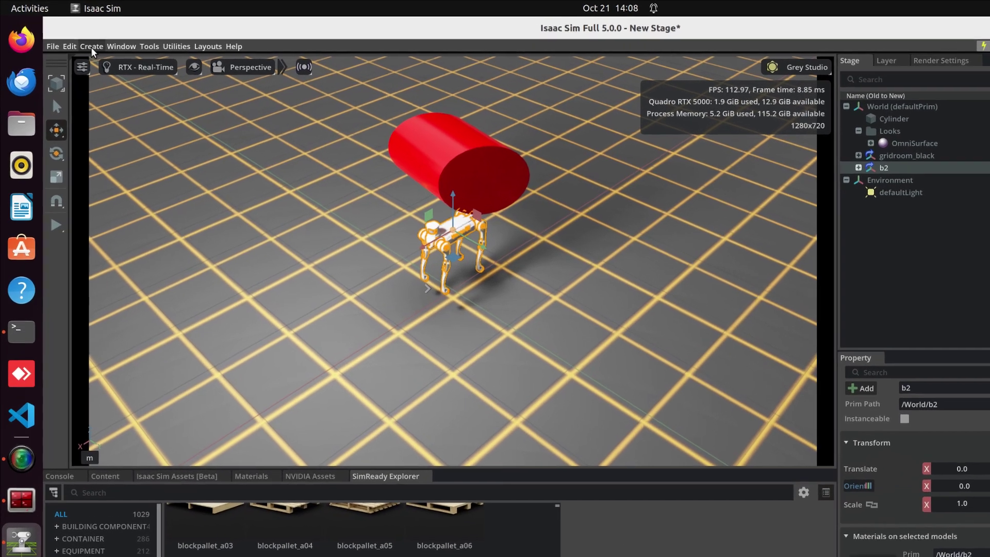
# Add an Intel Realsense D455 depth camera sensor to the stage.
pyautogui.click(91, 47)
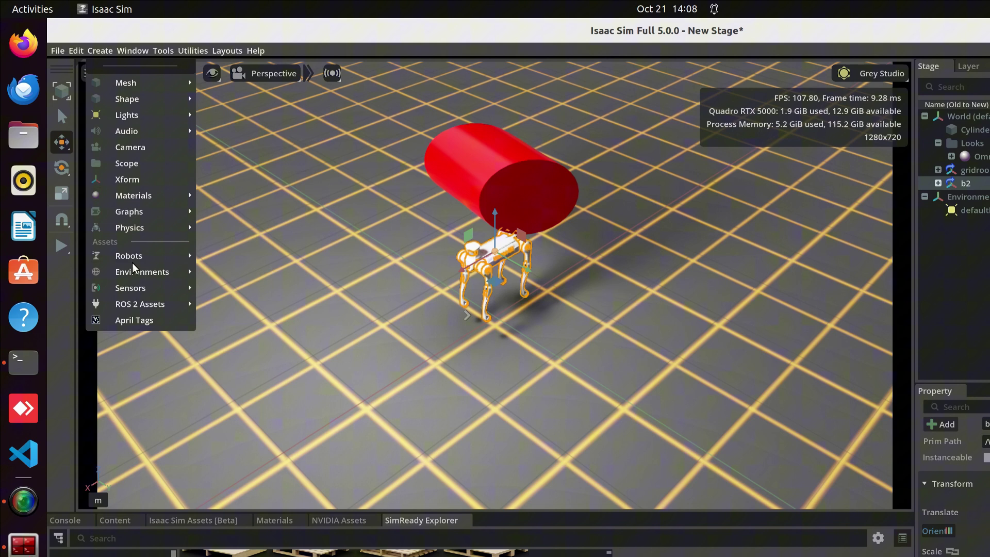
pyautogui.moveTo(143, 289)
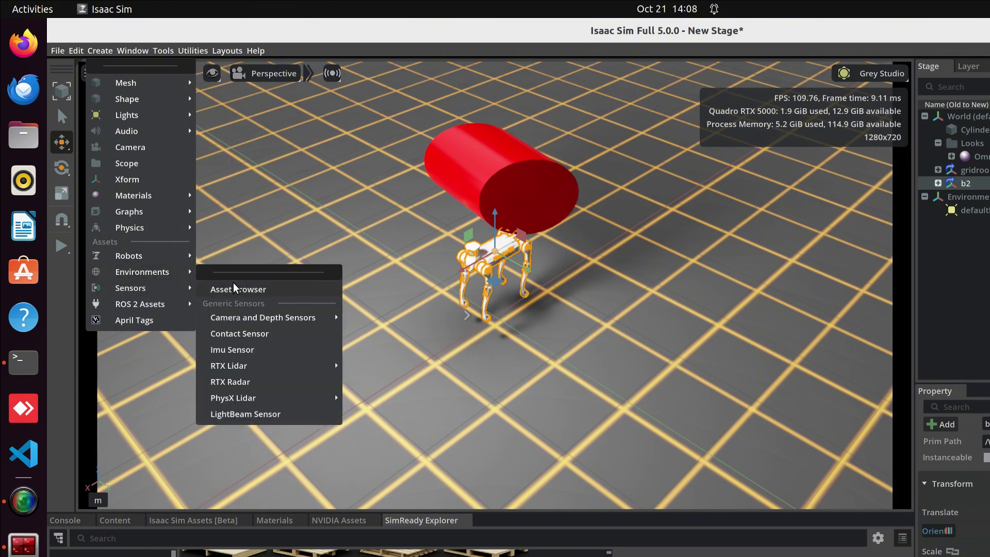
pyautogui.moveTo(242, 325)
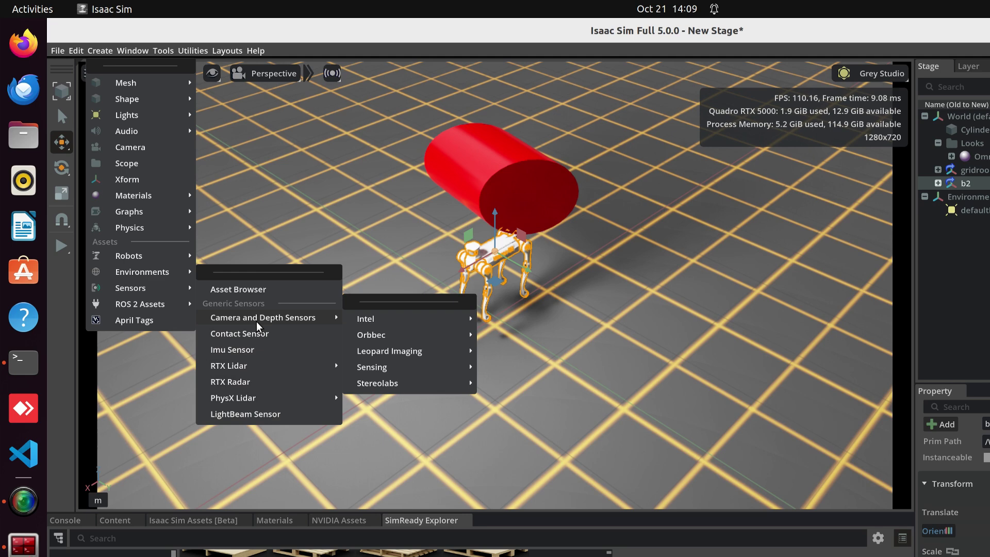
pyautogui.moveTo(375, 320)
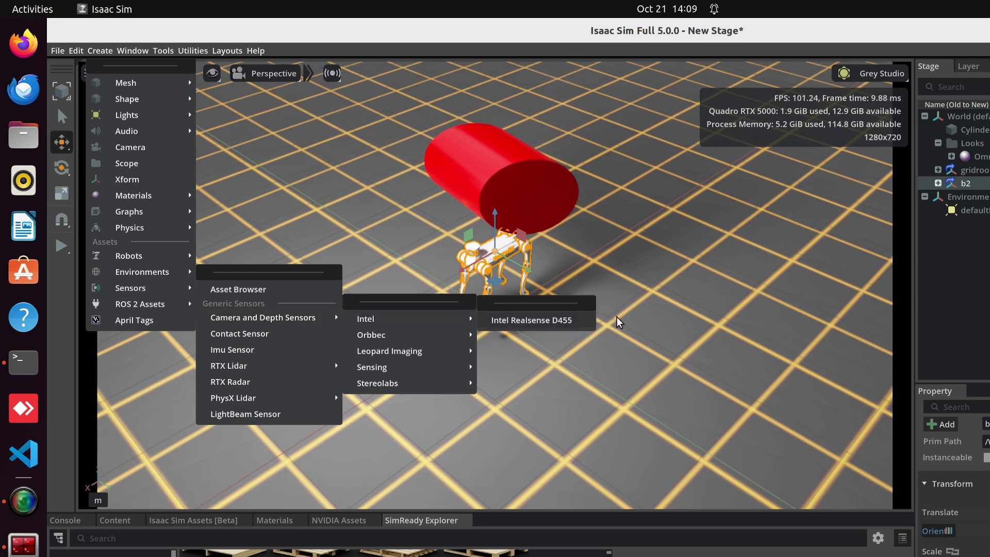
pyautogui.click(593, 321)
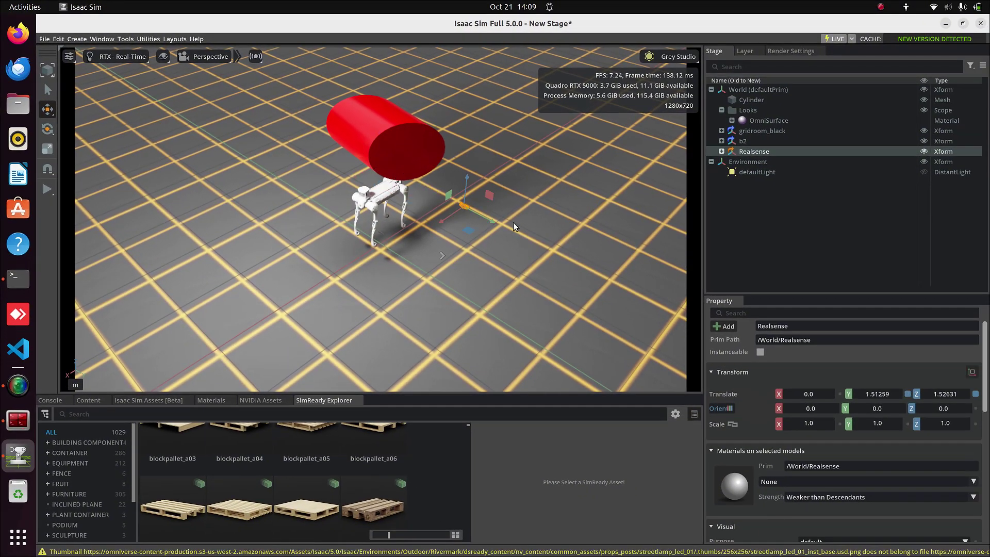
# Expand the Realsense sensor's RSD455 hierarchy and examine the properties of Camera_Pseudo_Depth, including lens, aperture and clipping settings.
pyautogui.moveTo(667, 290); pyautogui.dragTo(831, 276, button='right')
pyautogui.moveTo(639, 209); pyautogui.dragTo(634, 151, button='right')
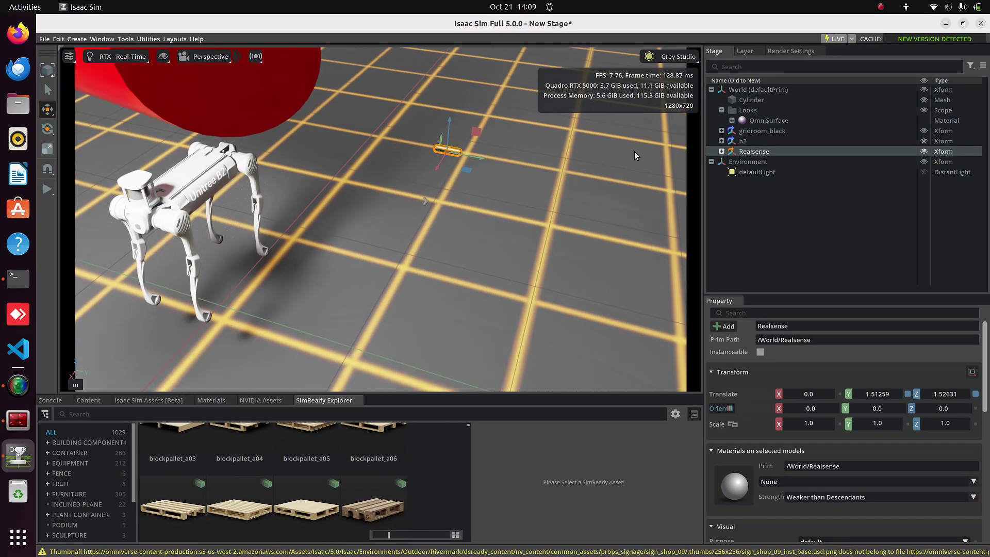
pyautogui.click(721, 152)
pyautogui.click(732, 162)
pyautogui.click(765, 172)
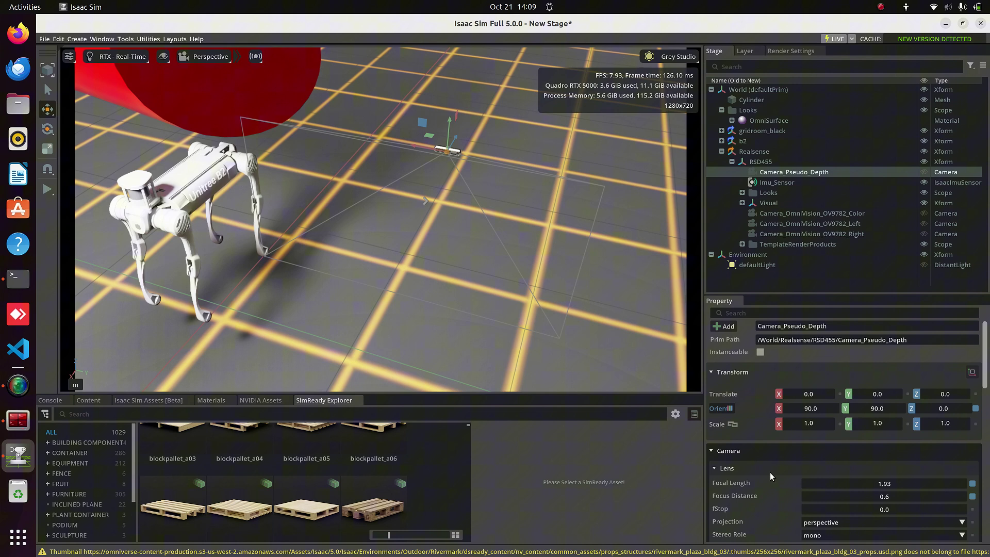
pyautogui.scroll(-5, 806, 468)
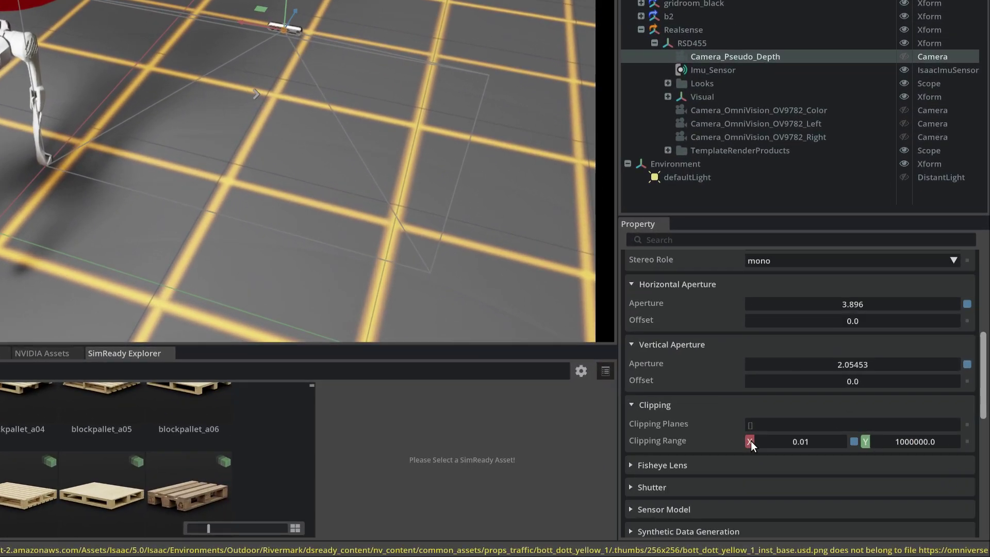
pyautogui.scroll(-2, 751, 441)
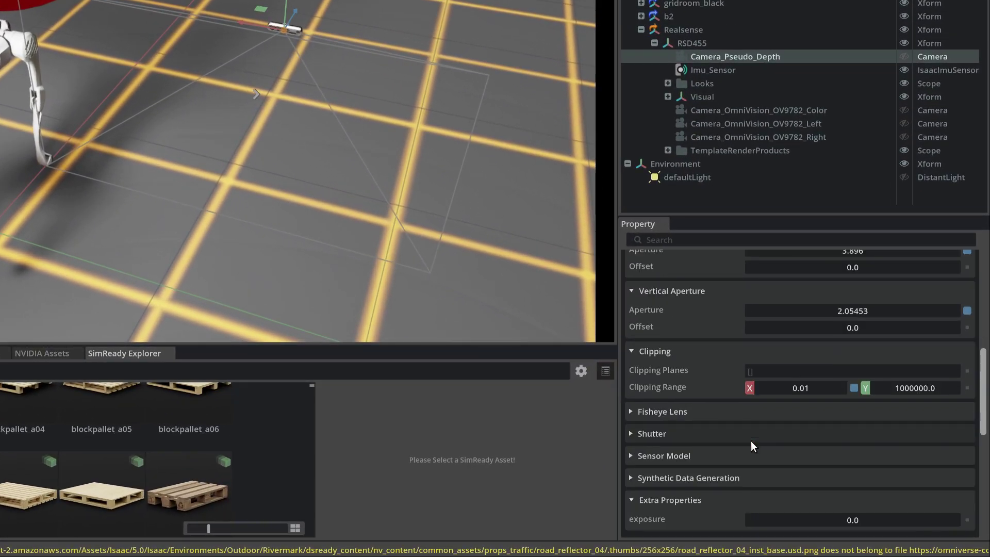
pyautogui.scroll(-12, 752, 442)
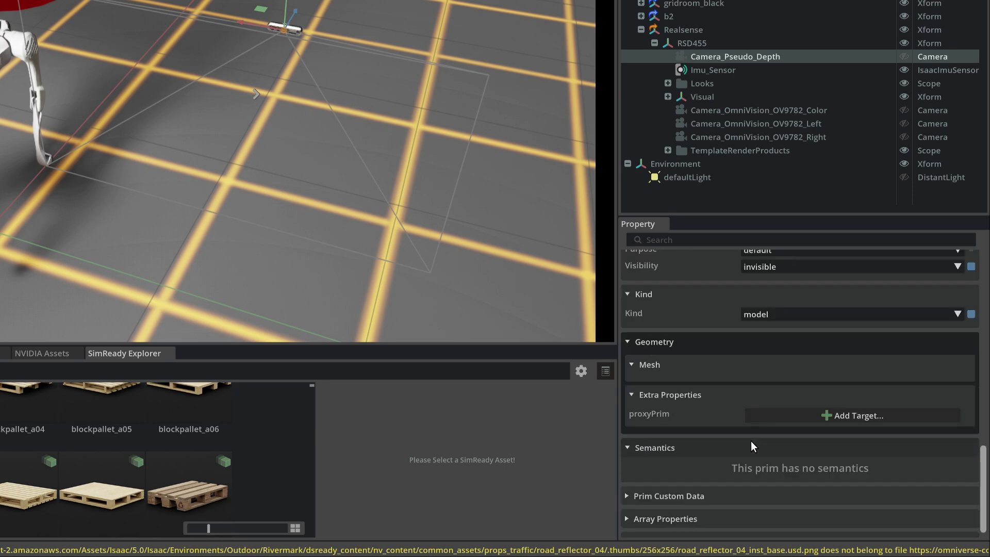
pyautogui.scroll(-1, 751, 446)
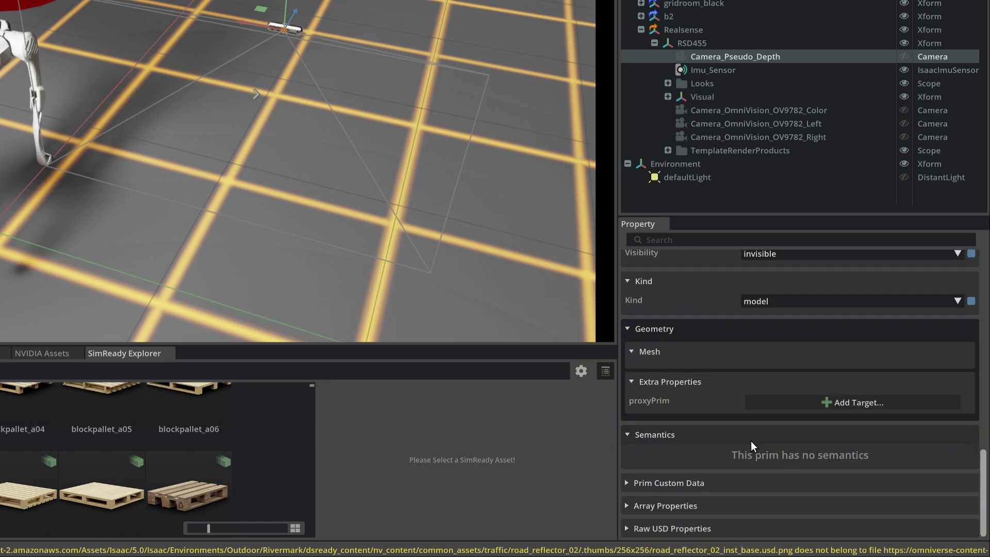
pyautogui.click(77, 39)
pyautogui.moveTo(145, 103)
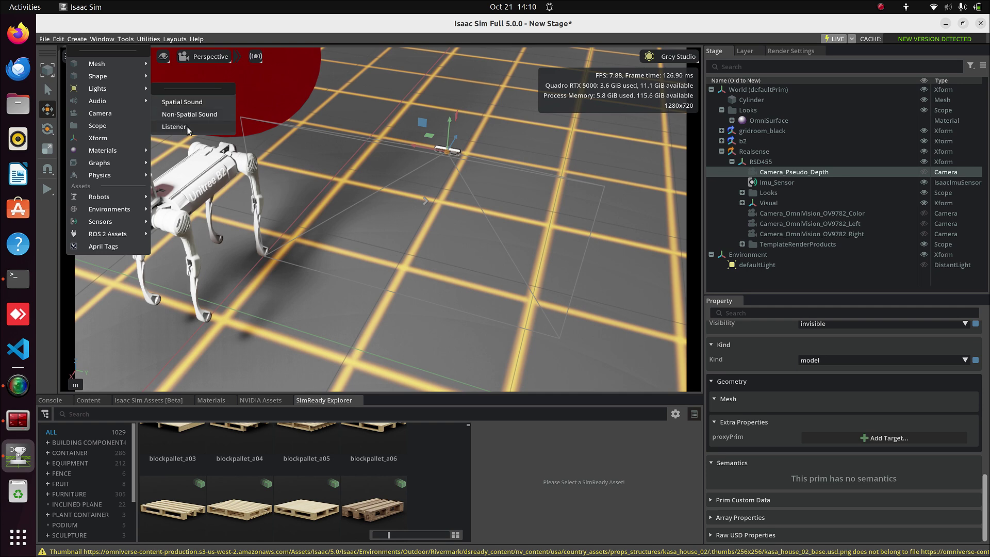
pyautogui.click(187, 127)
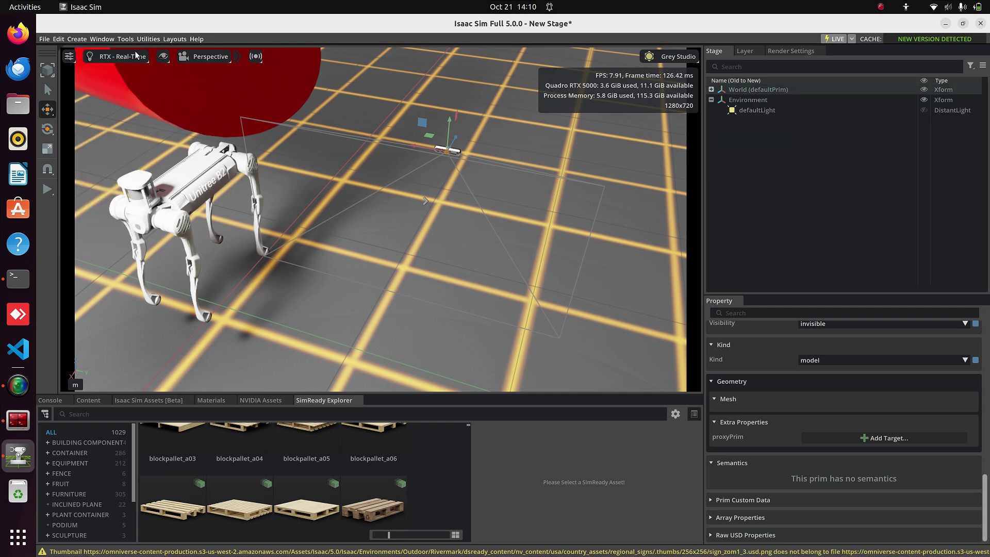
# Create a new stage and discard the current one without saving.
pyautogui.click(45, 39)
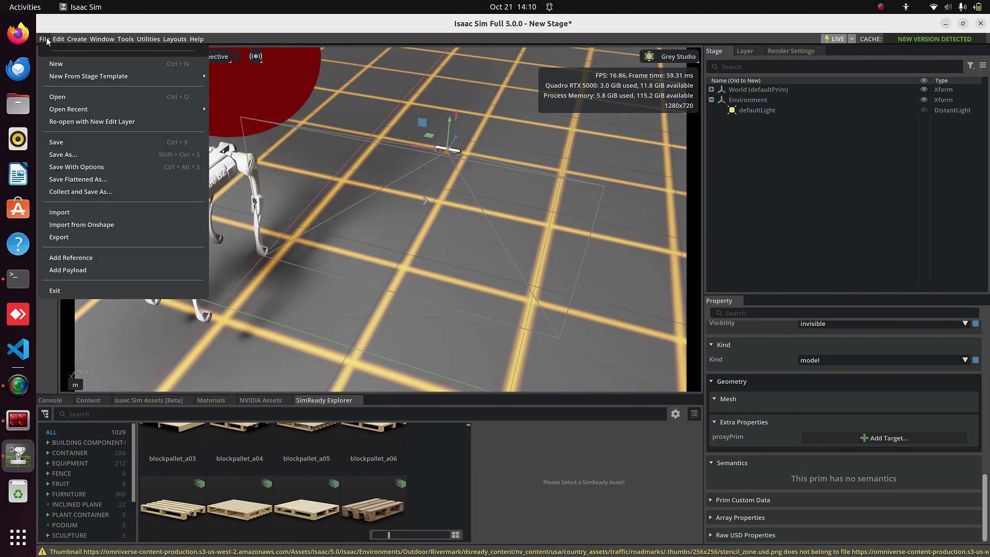
pyautogui.click(55, 64)
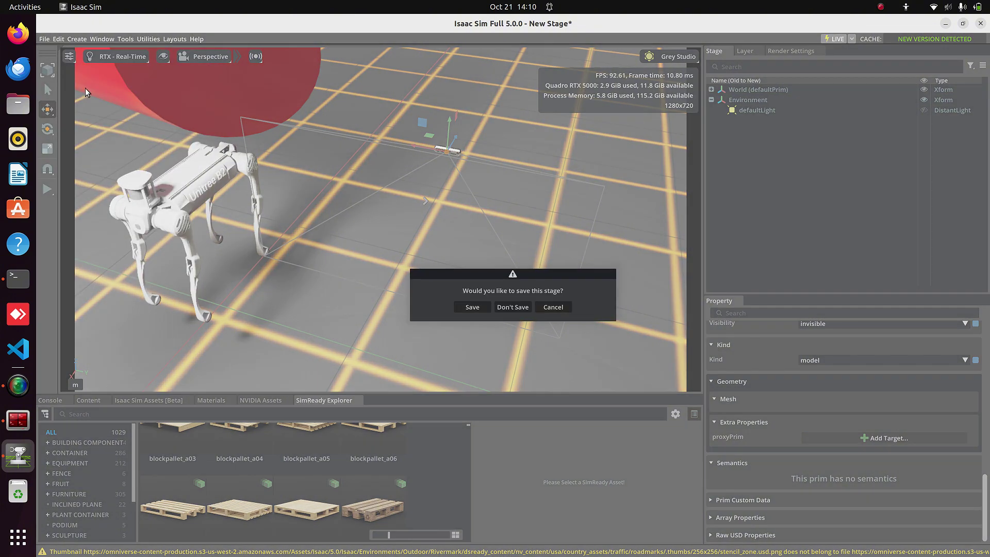
pyautogui.click(507, 307)
# Enable the Robotics Examples browser and bring it to the front.
pyautogui.click(102, 39)
pyautogui.click(110, 40)
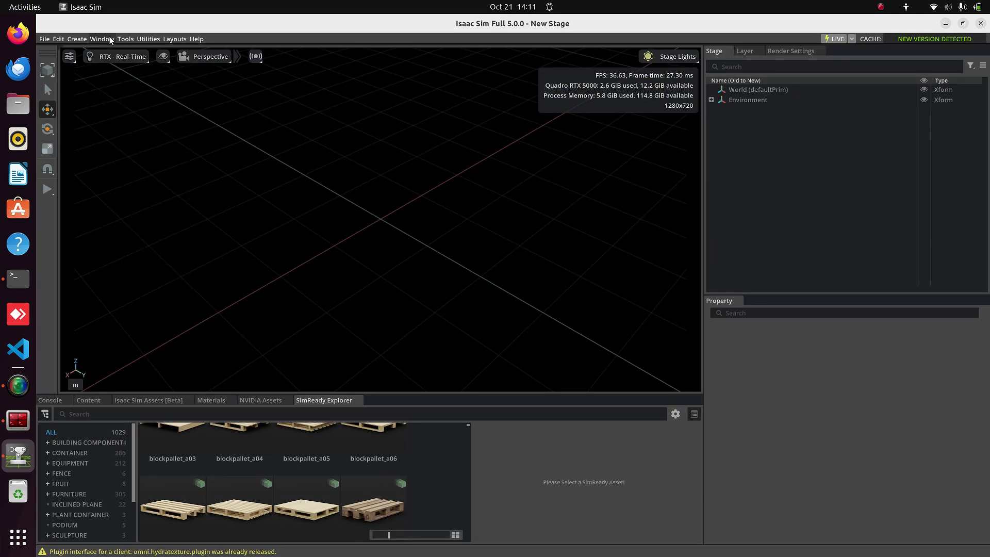
pyautogui.click(102, 39)
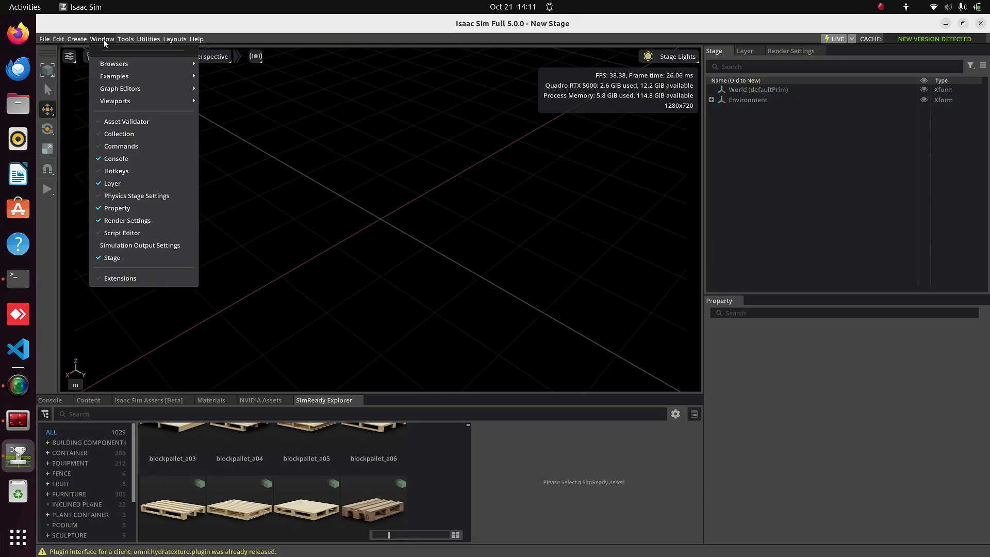
pyautogui.moveTo(119, 77)
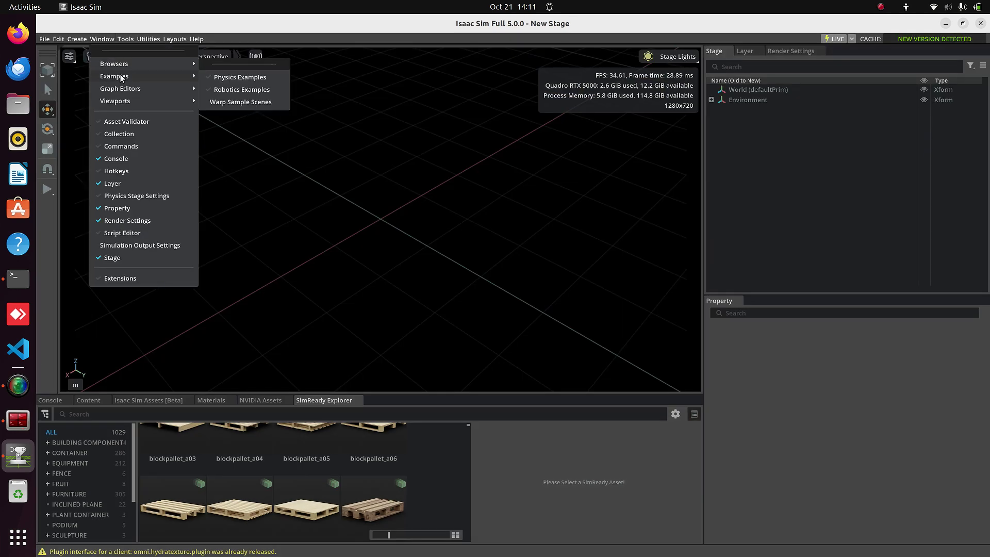
pyautogui.click(227, 87)
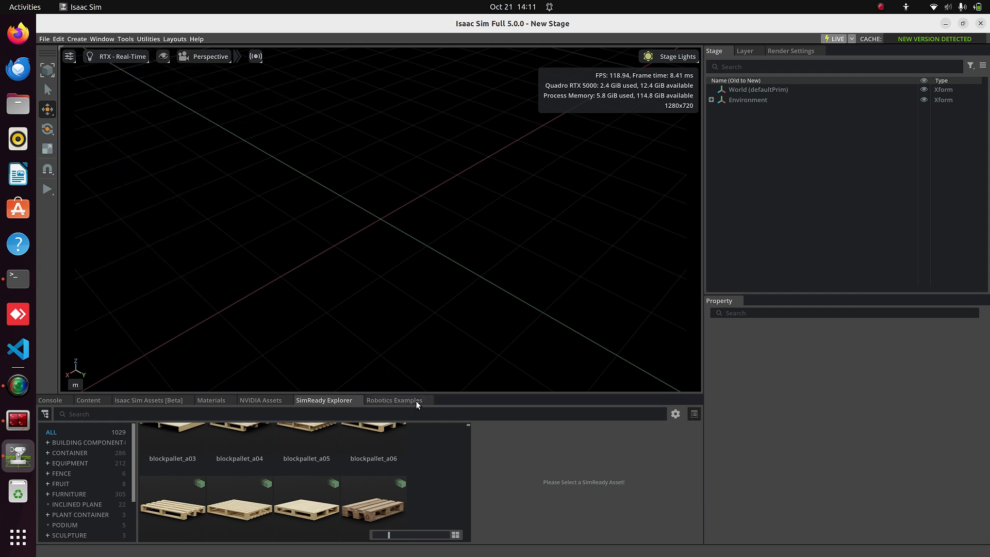
pyautogui.click(394, 401)
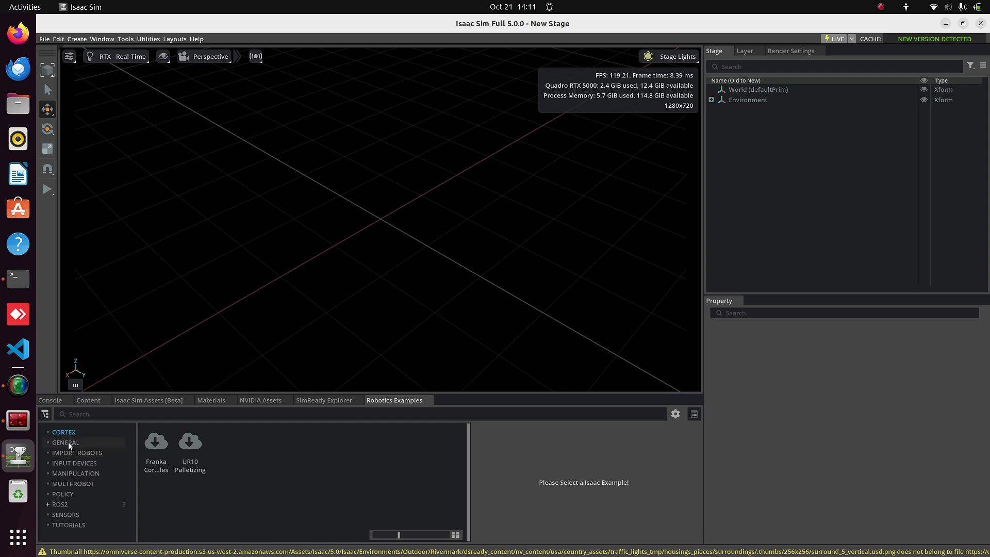
# Load the world of the UR10 Palletizing example in the Cortex category and start the palletizing task.
pyautogui.click(193, 450)
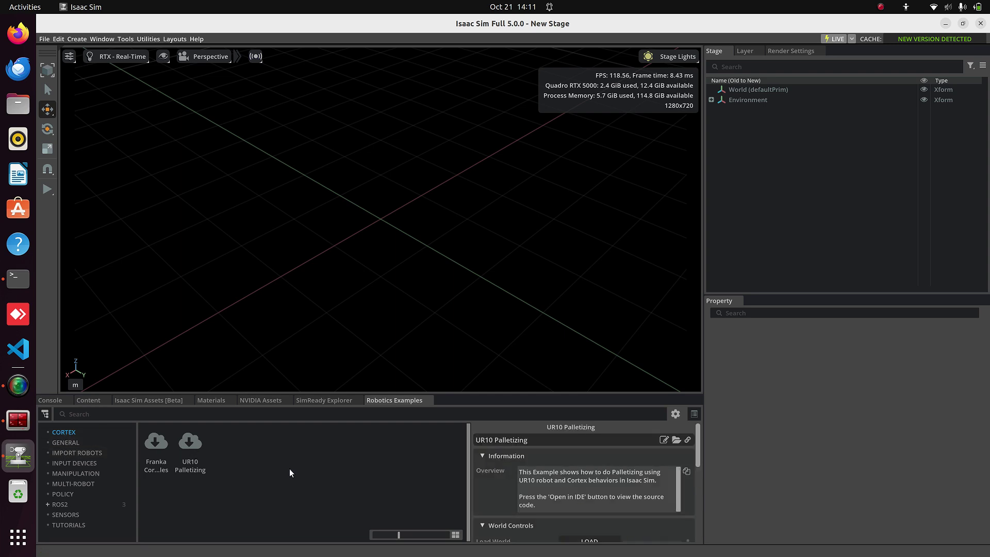
pyautogui.scroll(-2, 490, 472)
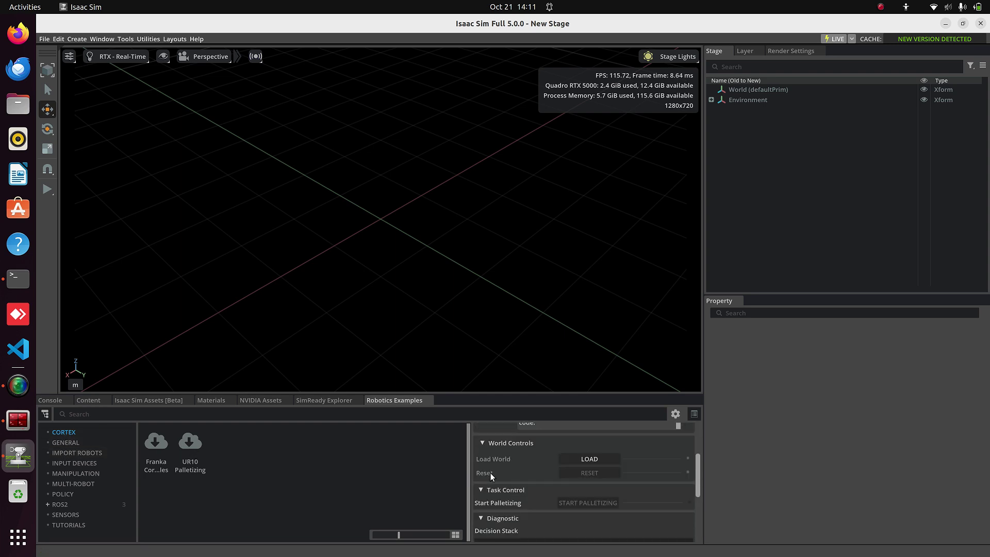
pyautogui.click(583, 460)
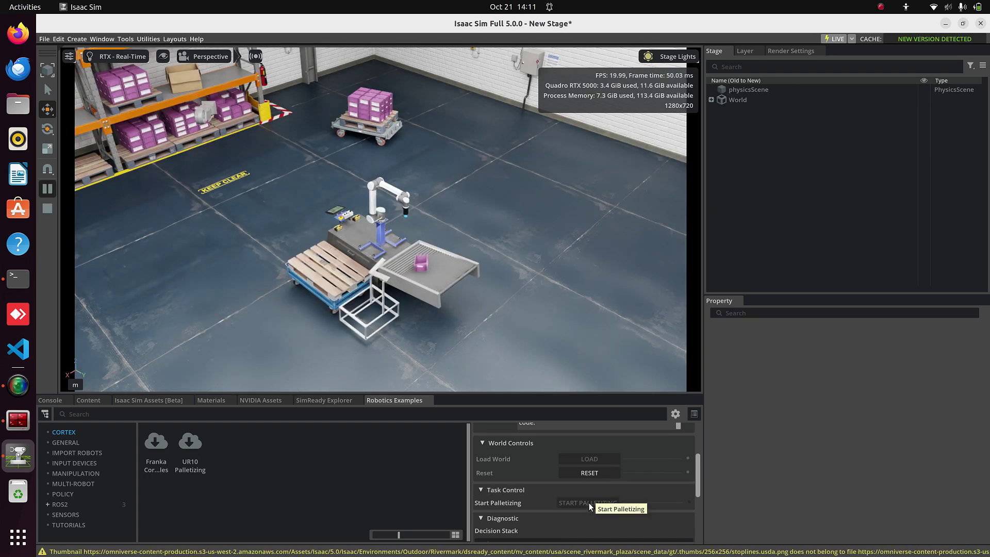
pyautogui.scroll(4, 469, 327)
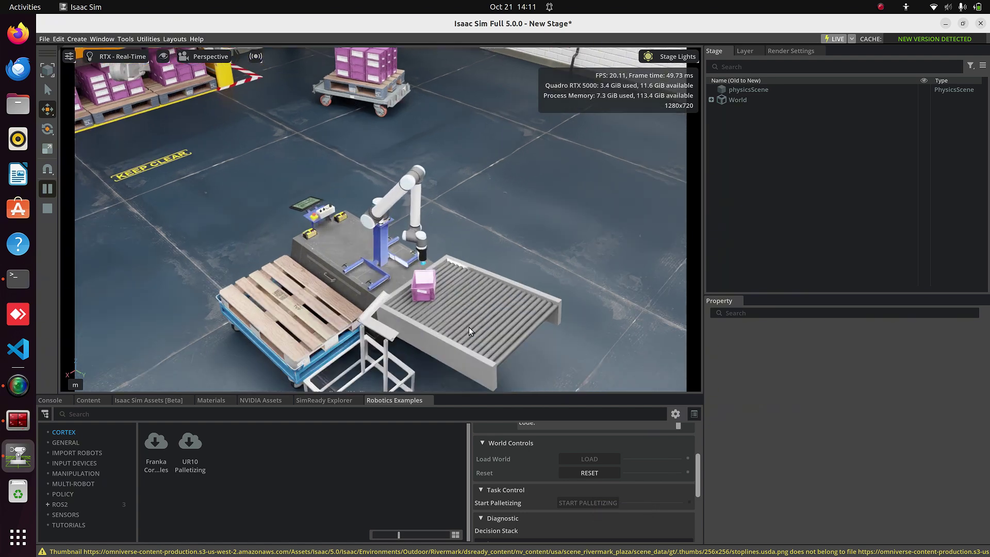
pyautogui.scroll(3, 469, 327)
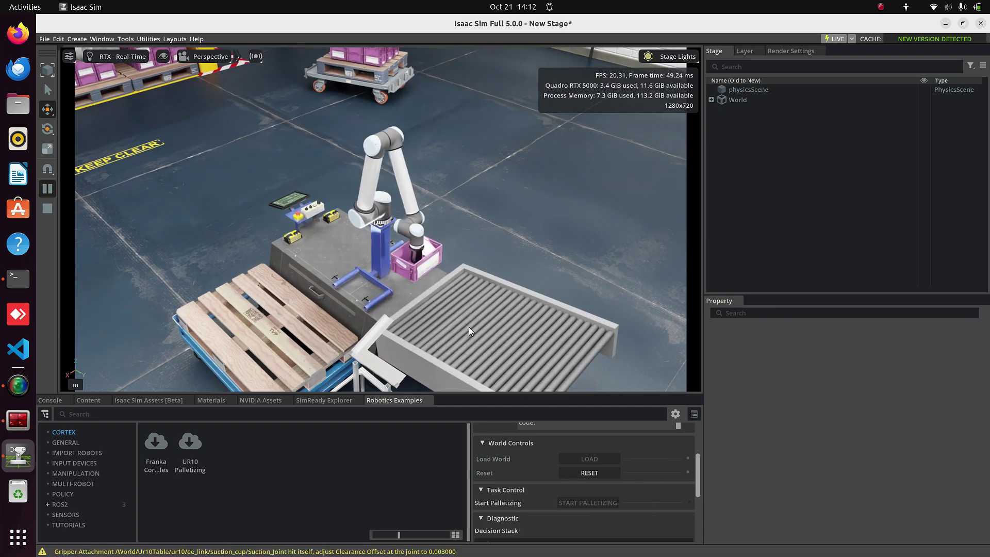
# Stop the palletizing simulation and load the world of the Quadruped example (Boston Dynamics Spot) from the Policy category.
pyautogui.click(63, 494)
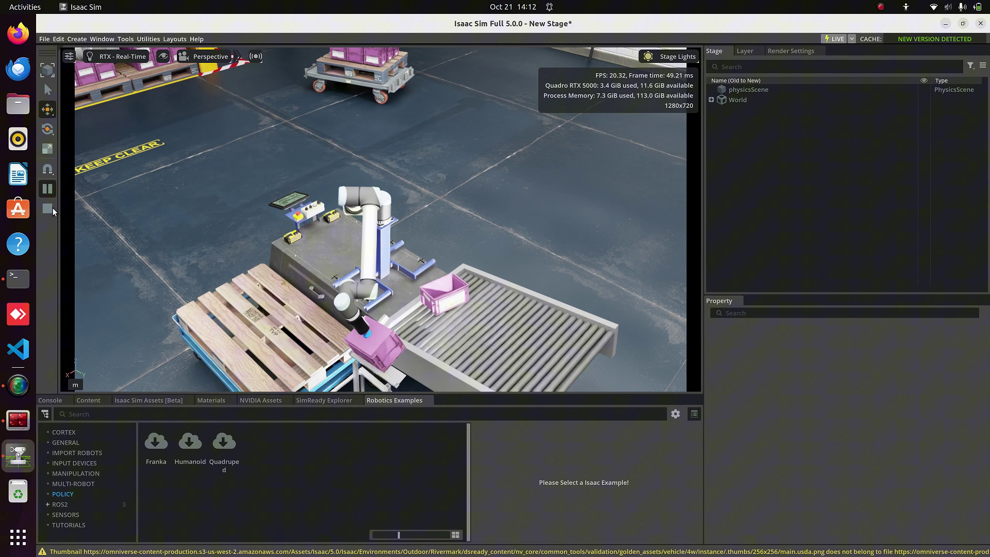
pyautogui.click(53, 208)
pyautogui.click(219, 450)
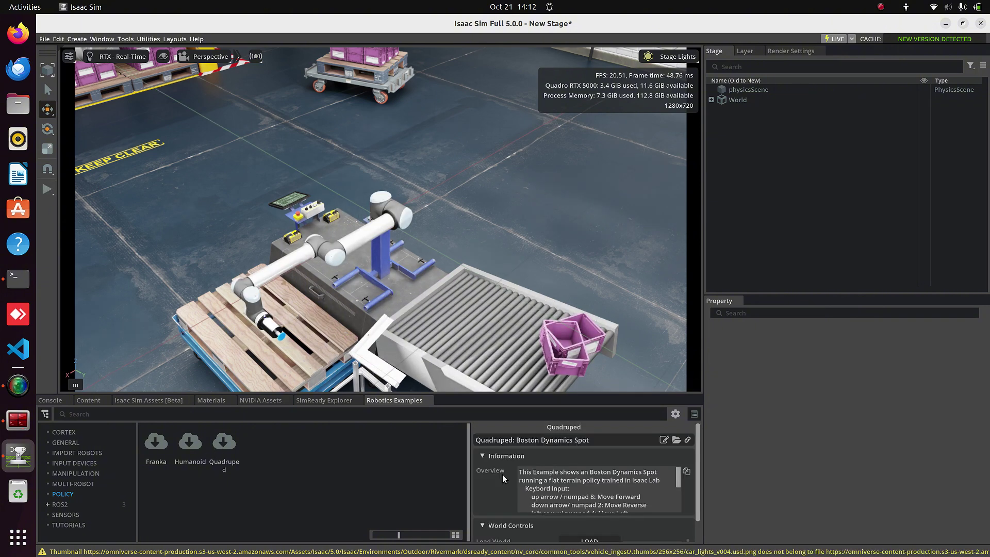
pyautogui.scroll(-1, 503, 474)
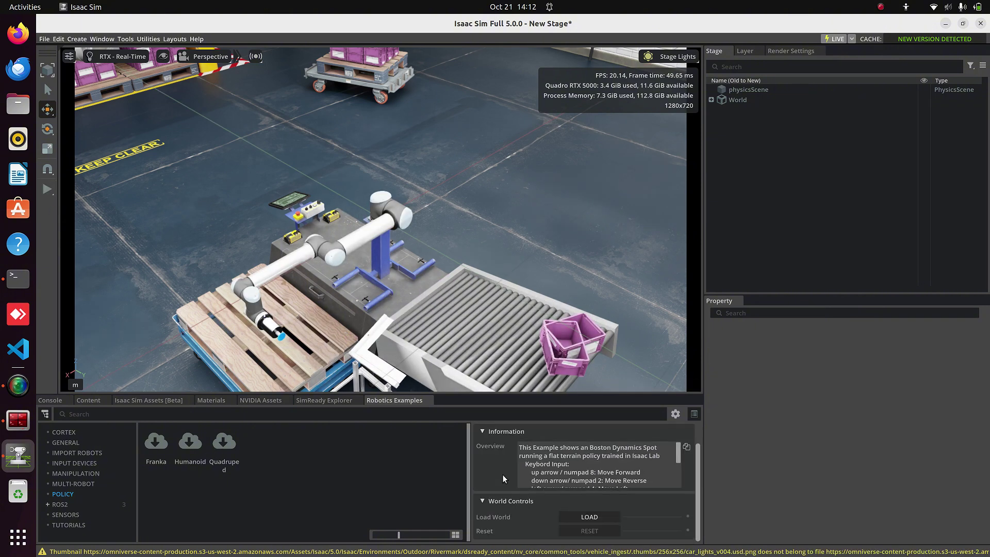
pyautogui.click(589, 517)
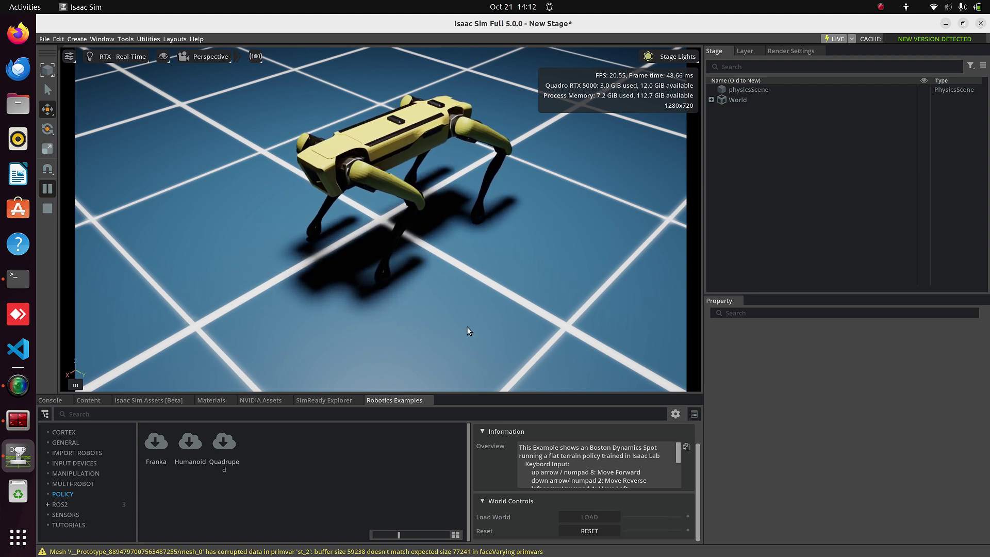
# Steer the Spot robot left and forward across the grid, and reset the robot and environment.
pyautogui.scroll(-5, 468, 331)
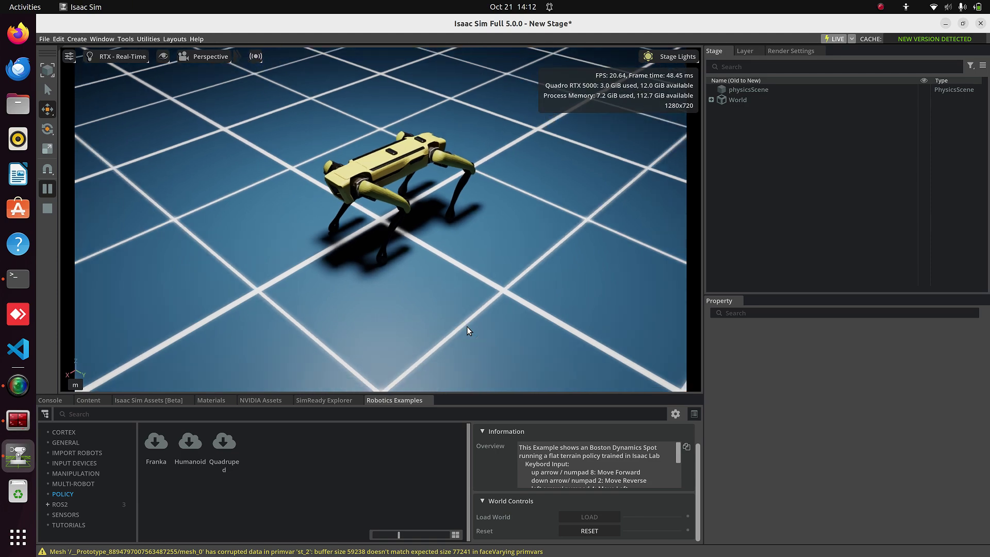
pyautogui.scroll(-3, 469, 330)
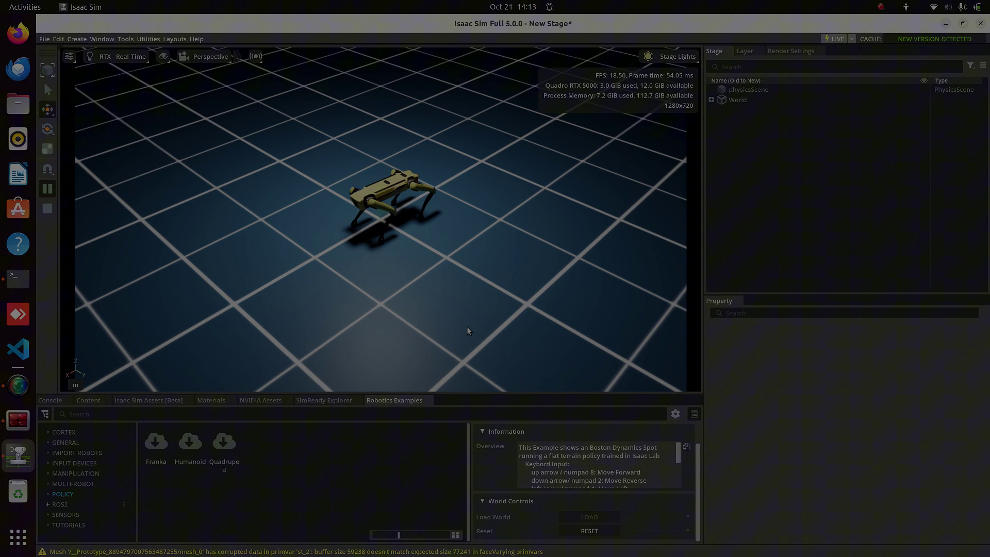
pyautogui.press('Left')
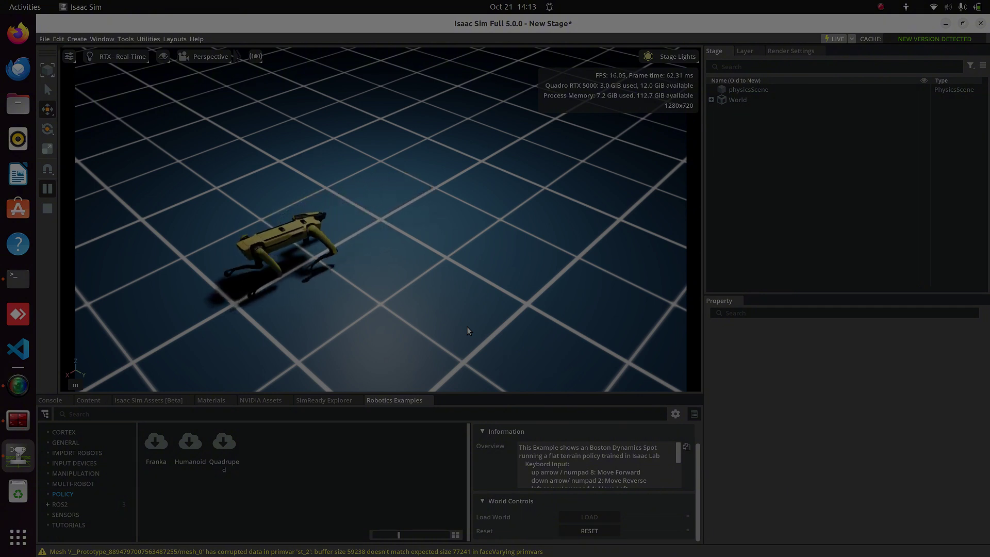
pyautogui.press('Up')
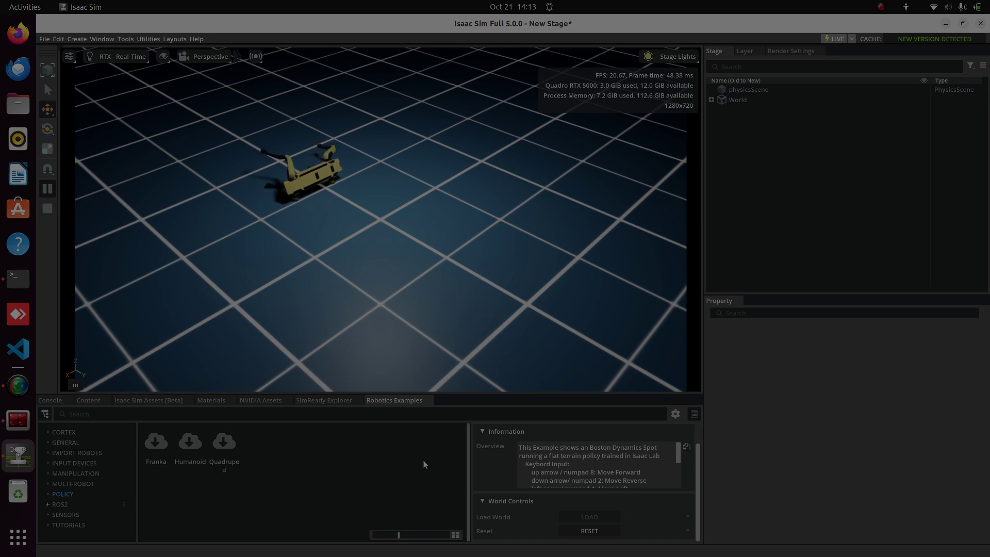
pyautogui.click(565, 527)
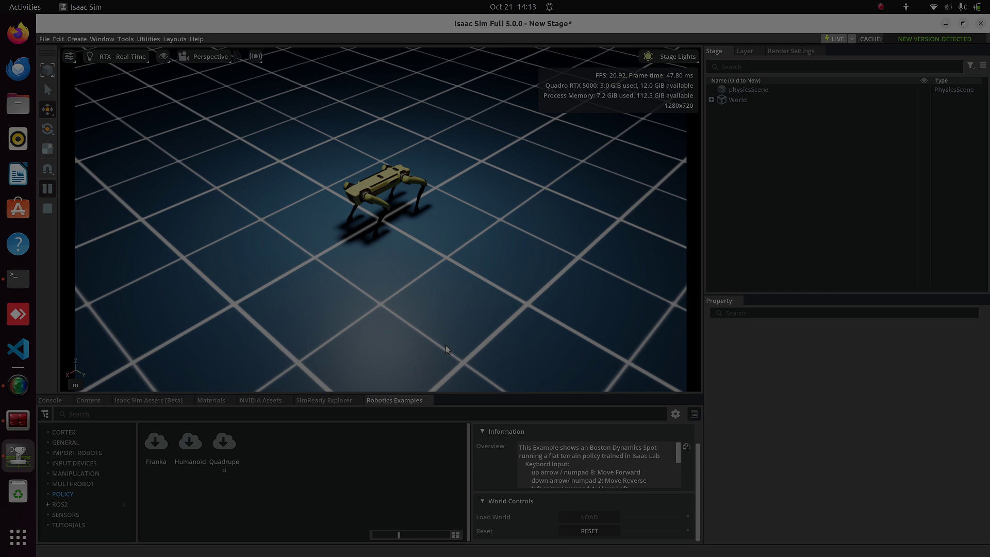
pyautogui.click(580, 531)
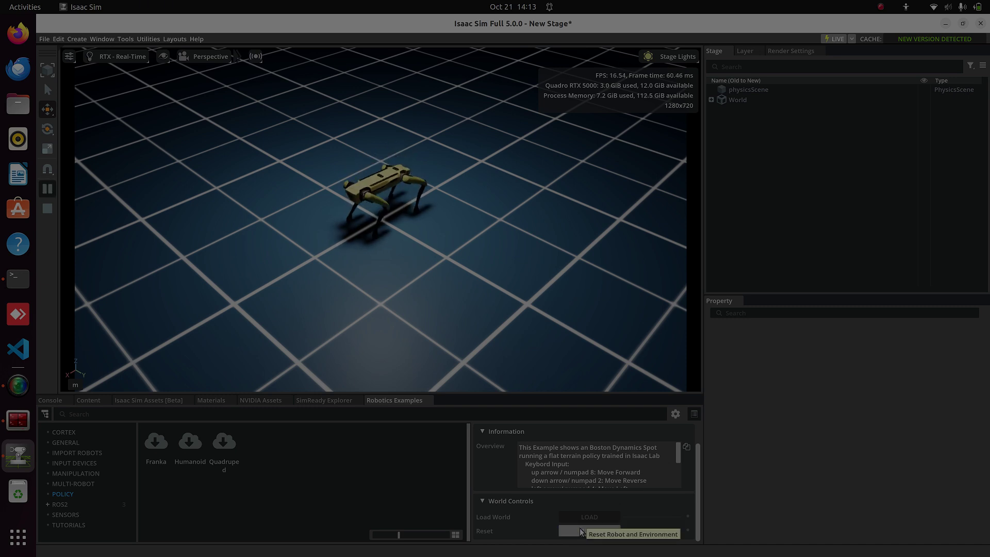